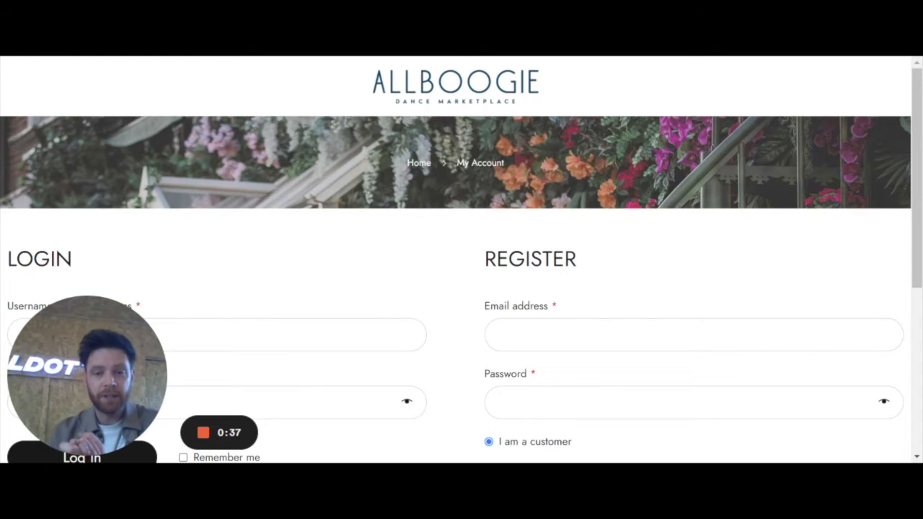
Log in to the vendor account with the account's e-mail address and password
drag(86, 375, 512, 198)
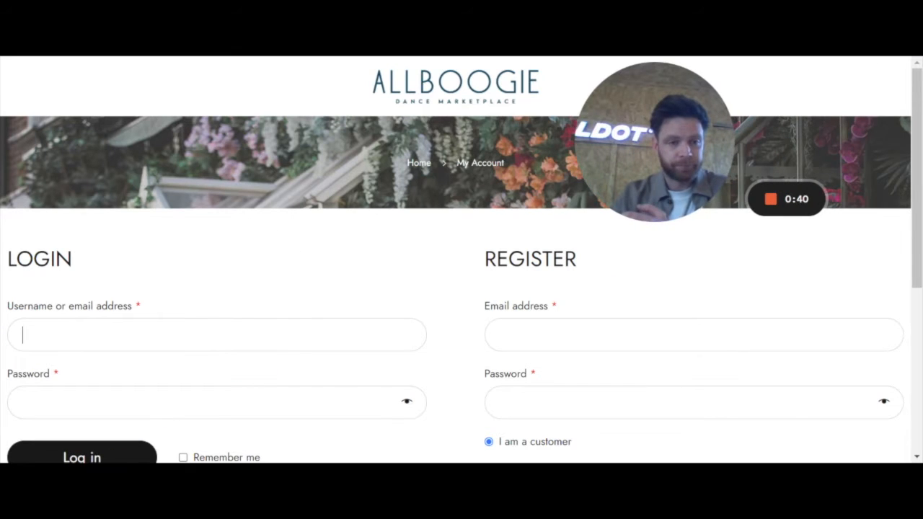
click(87, 334)
click(87, 365)
click(86, 402)
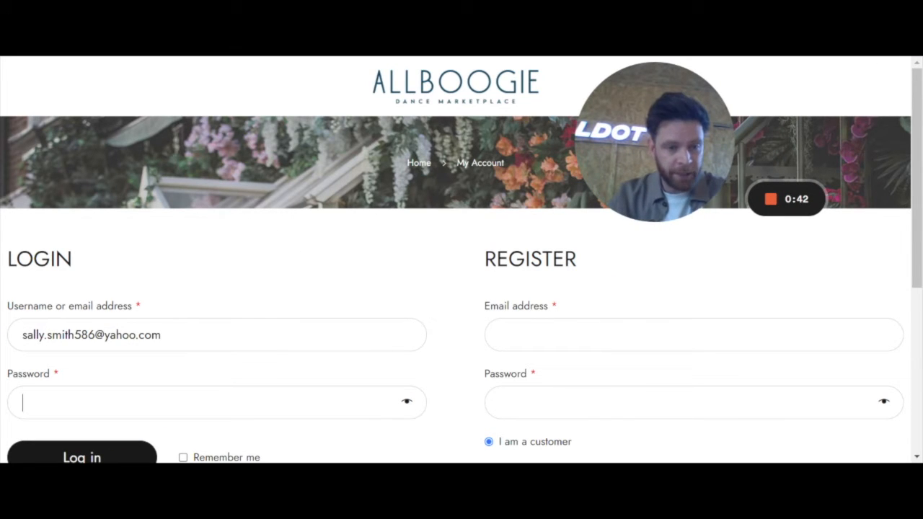
text(*********)
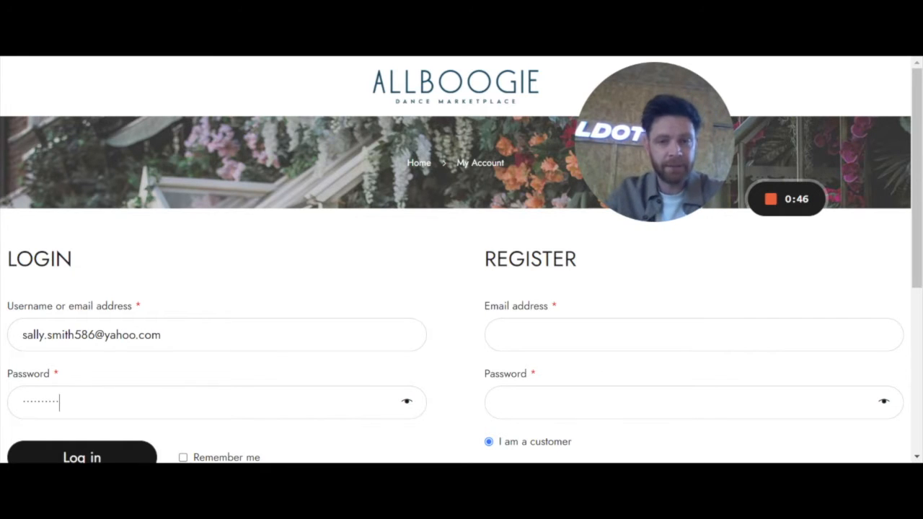
key(Return)
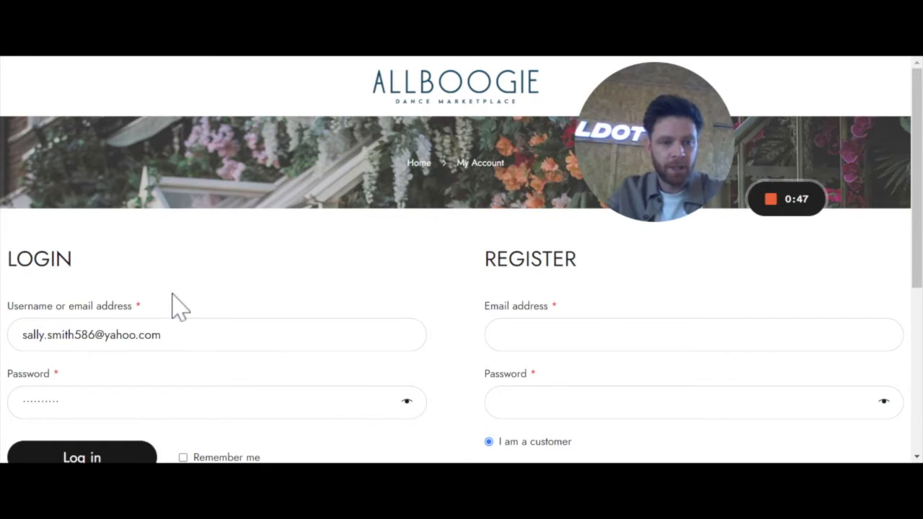
Open the store's shipping settings from the vendor dashboard
scroll(177, 303, down, 6)
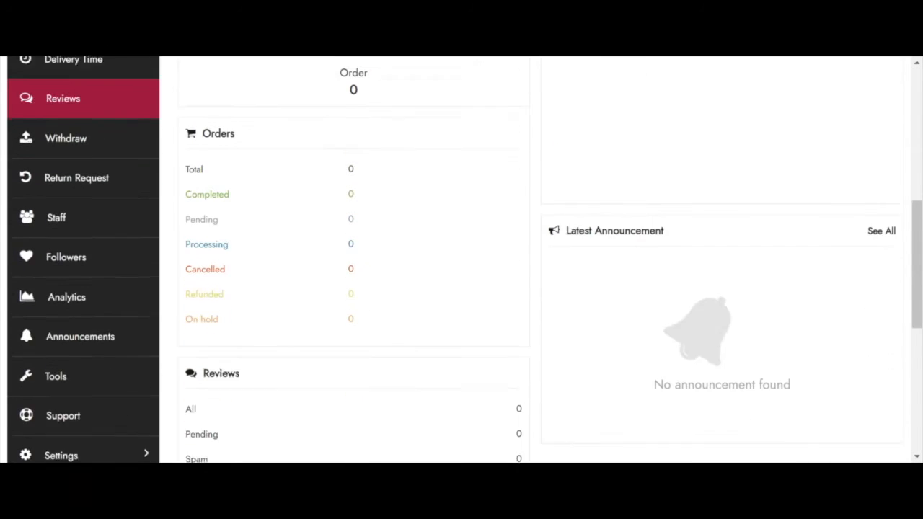
scroll(533, 260, down, 1)
scroll(534, 259, up, 6)
scroll(534, 259, down, 5)
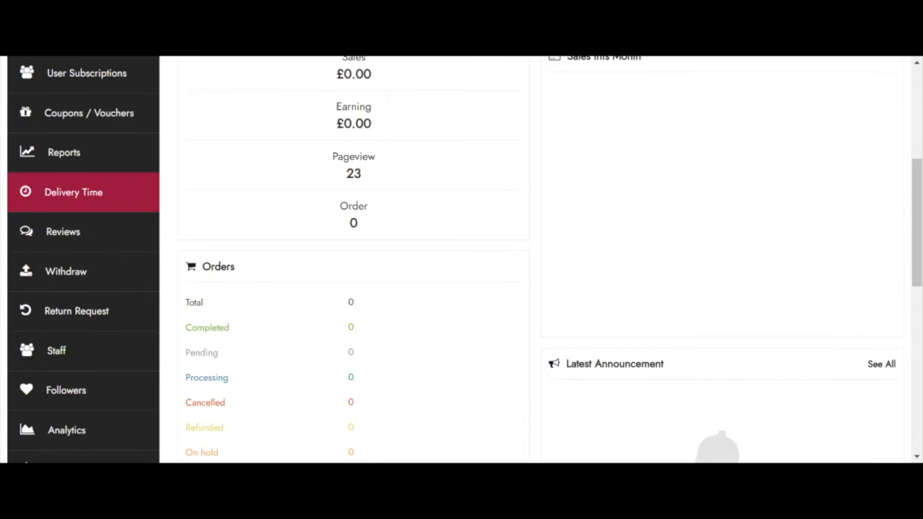
scroll(465, 259, down, 3)
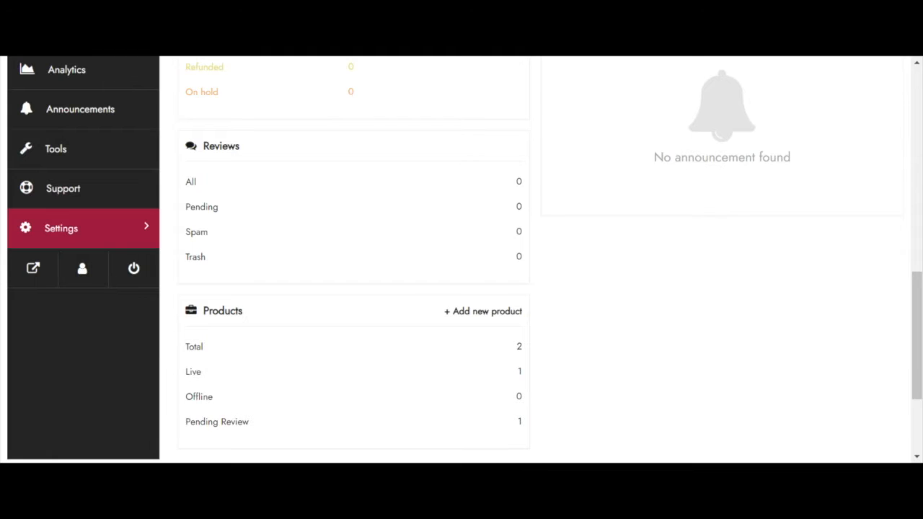
scroll(79, 223, up, 1)
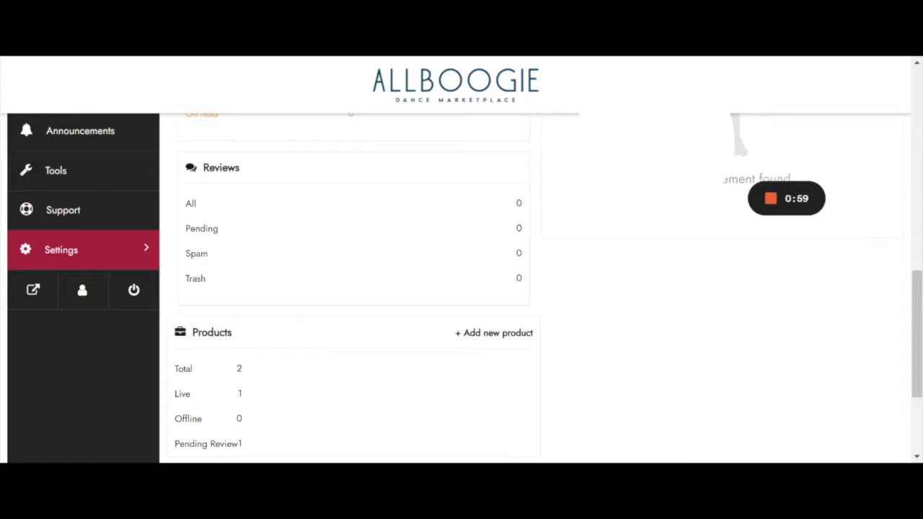
click(61, 251)
scroll(170, 281, down, 3)
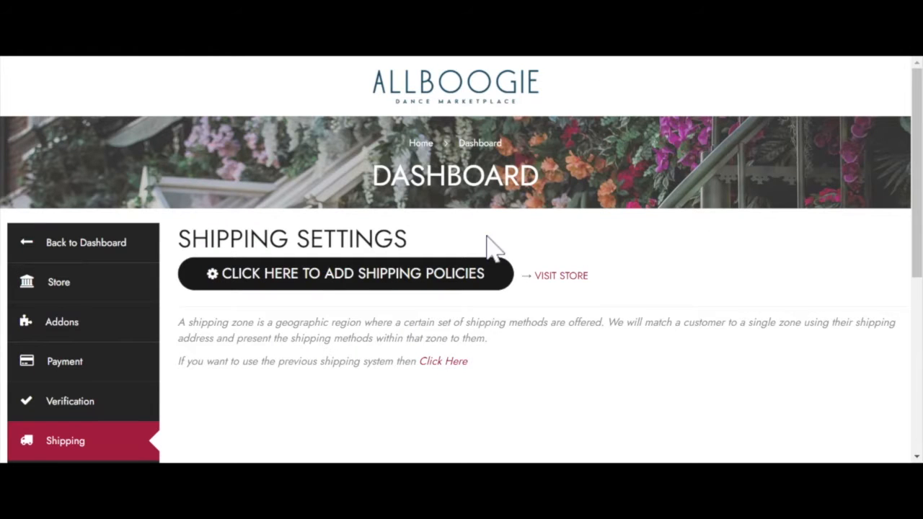
Open the shipping method configuration for the UK zone
scroll(487, 242, down, 1)
scroll(813, 282, down, 1)
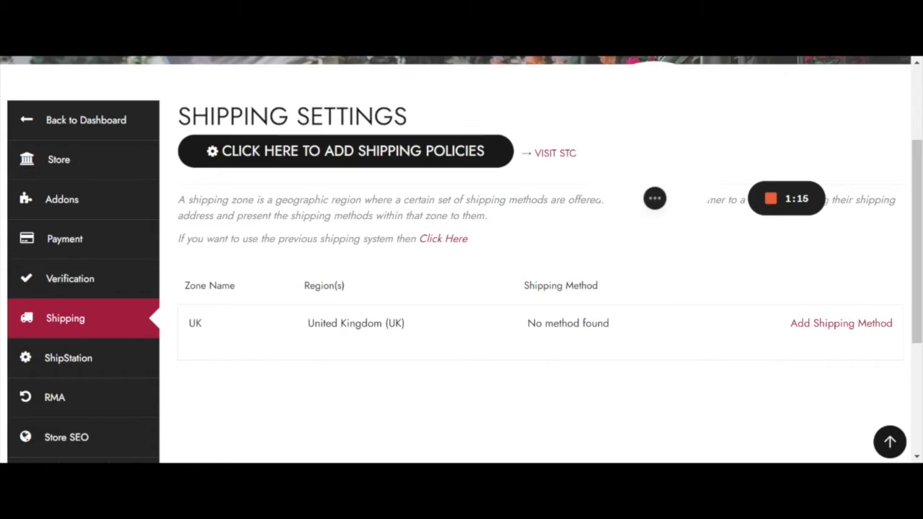
drag(707, 131, 25, 380)
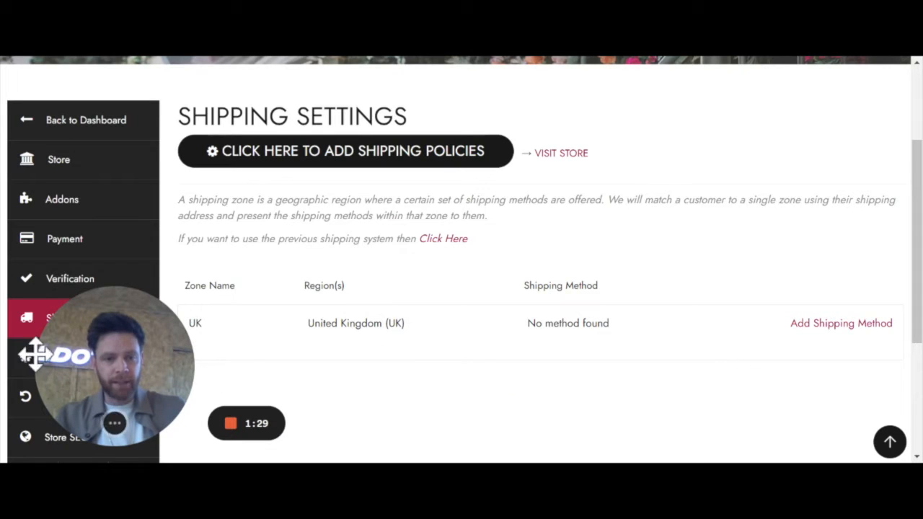
drag(15, 353, 422, 113)
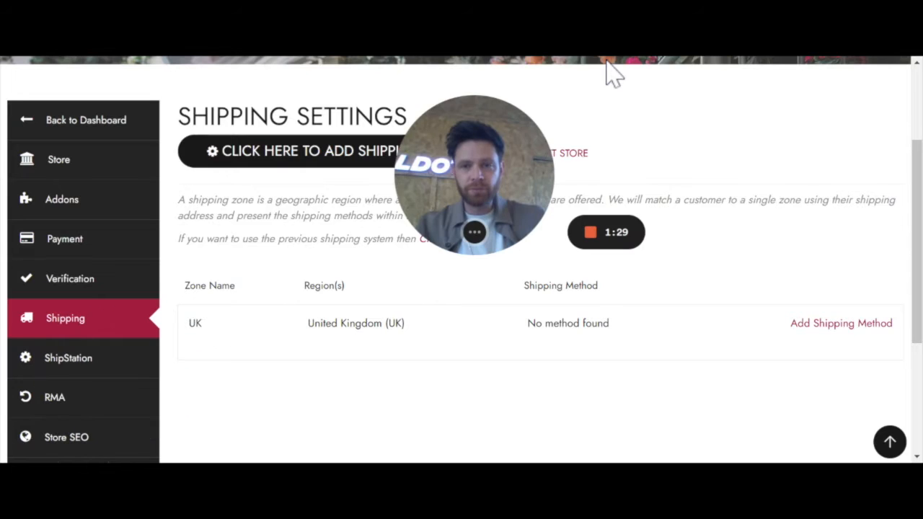
drag(541, 114, 768, 81)
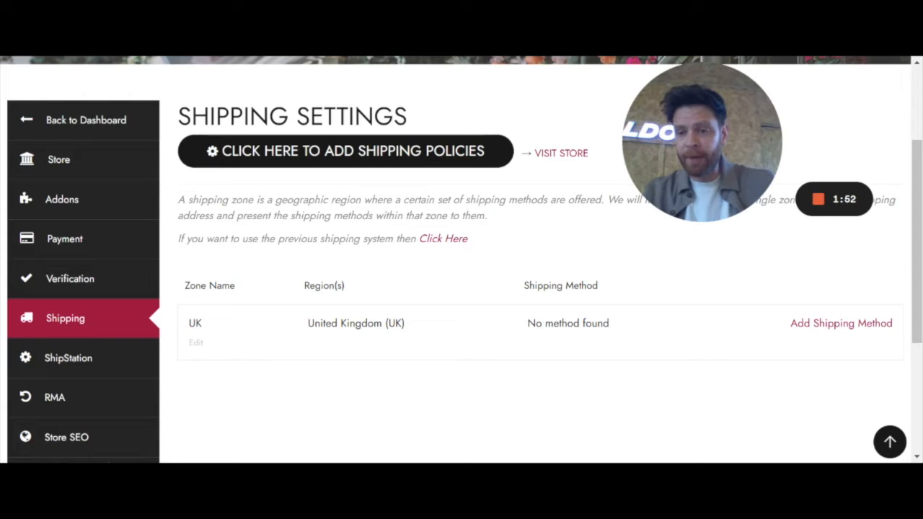
click(841, 324)
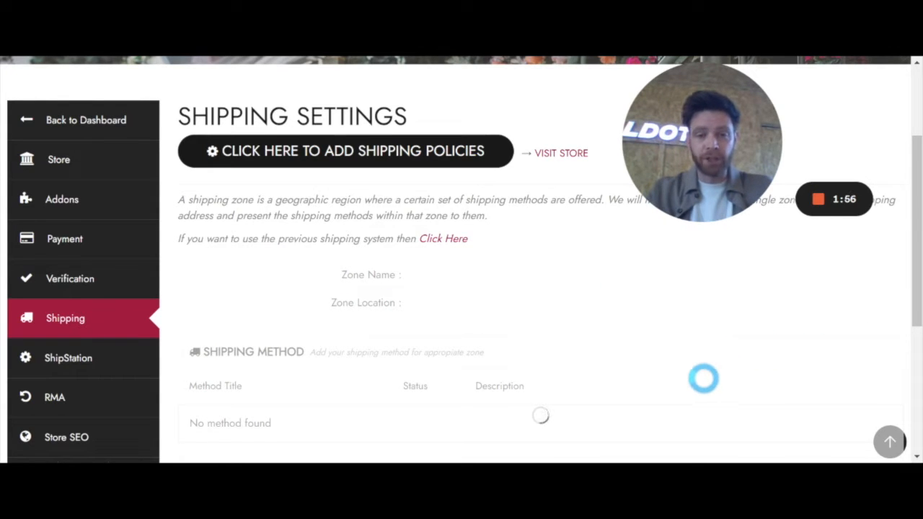
scroll(700, 374, down, 2)
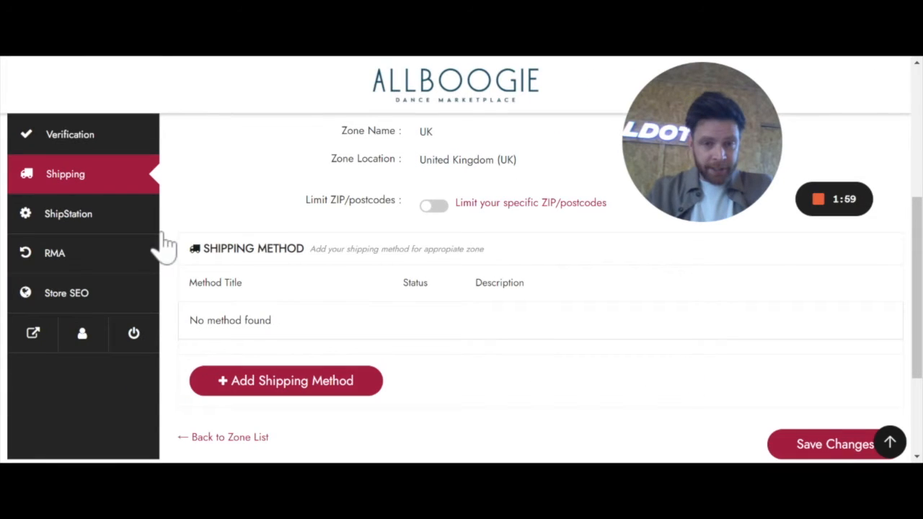
Limit the UK zone to specific postcodes, entering SO1, SO2, SO3, BH1, BH2
scroll(389, 287, up, 1)
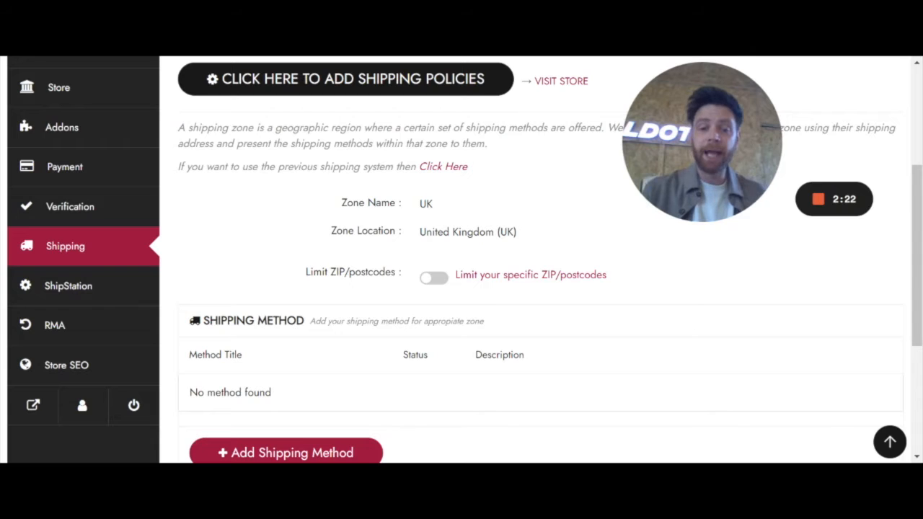
click(431, 280)
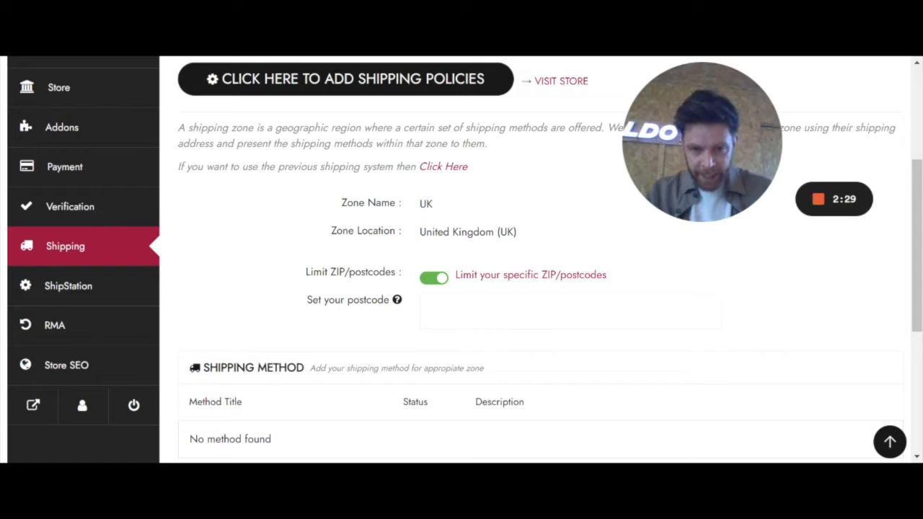
text(SO)
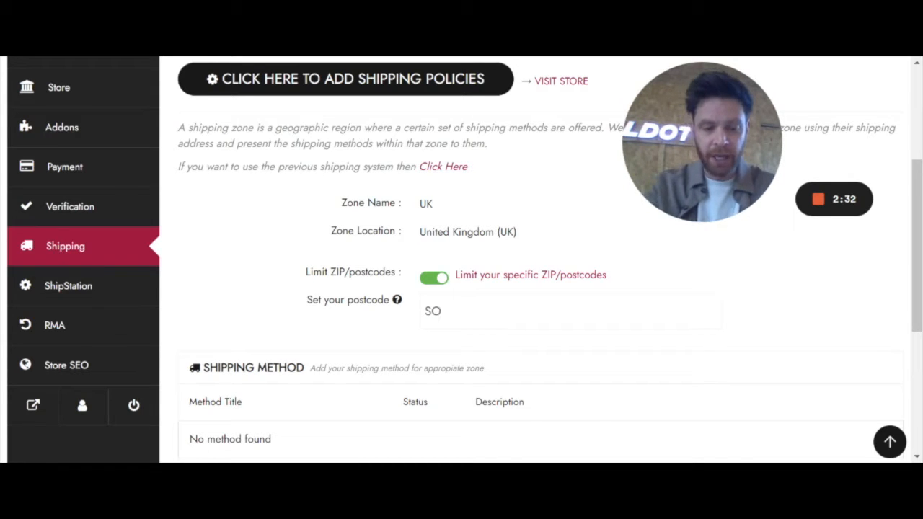
text(1, S)
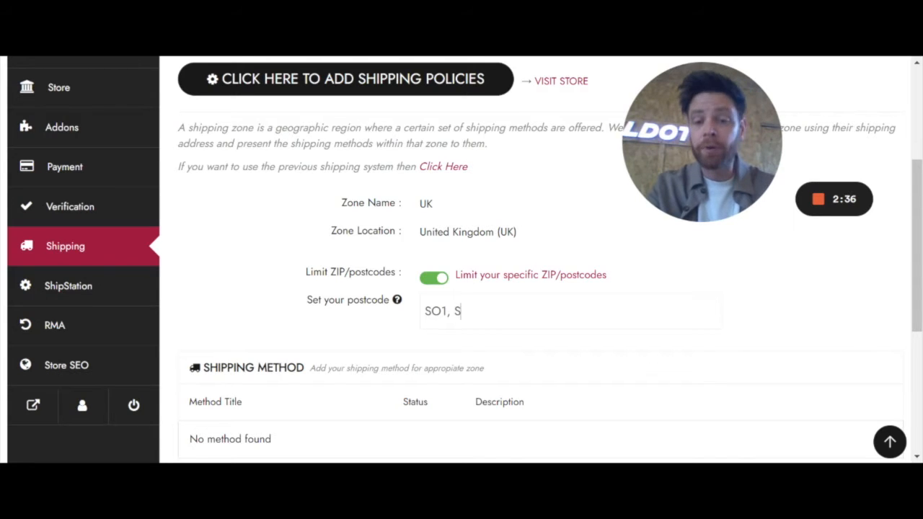
text(O2, SO)
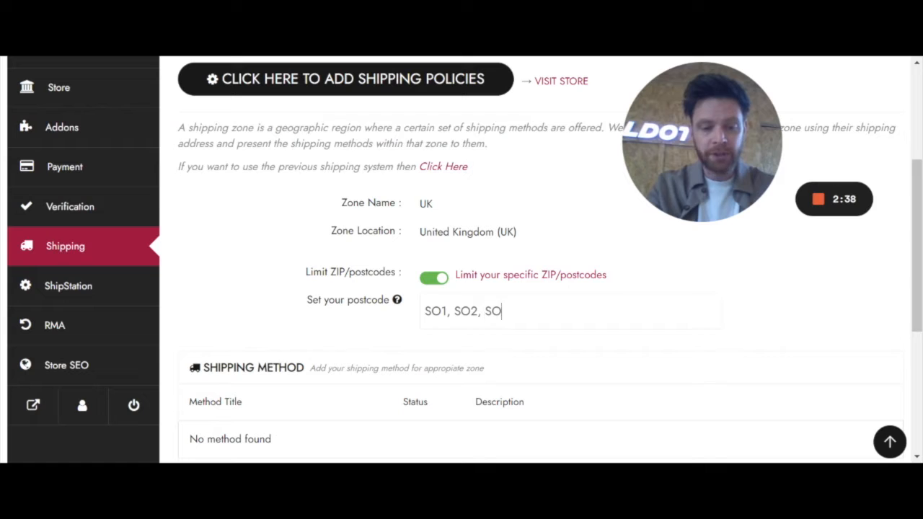
text(3, )
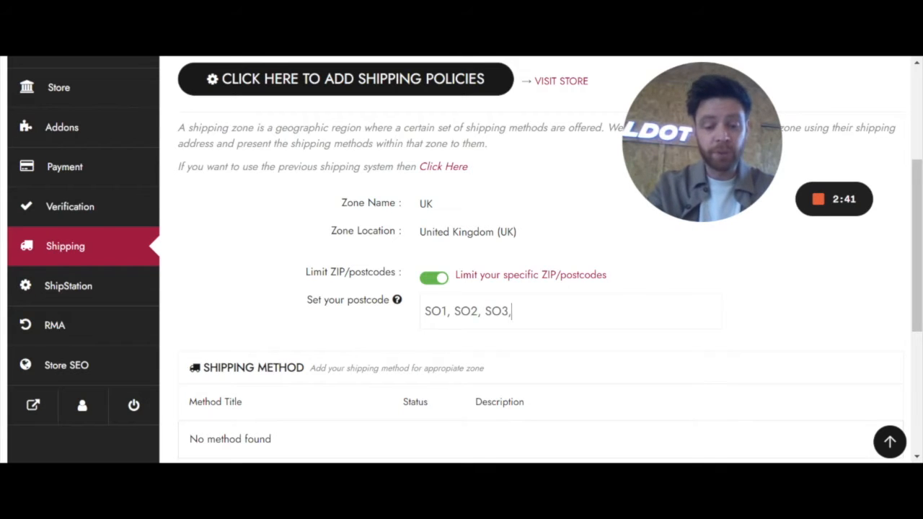
text(BH1, BH2)
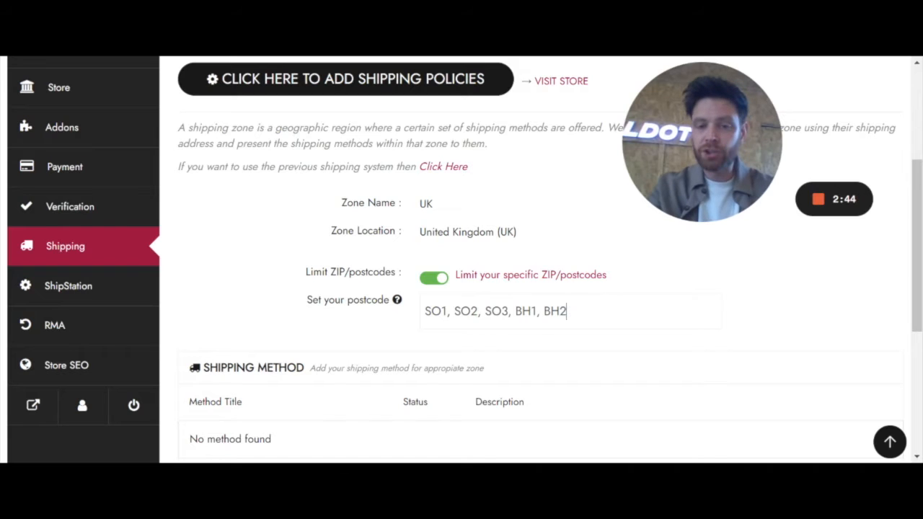
Clear the UK zone's postcode list and turn off the postcode limit
key(ctrl+a)
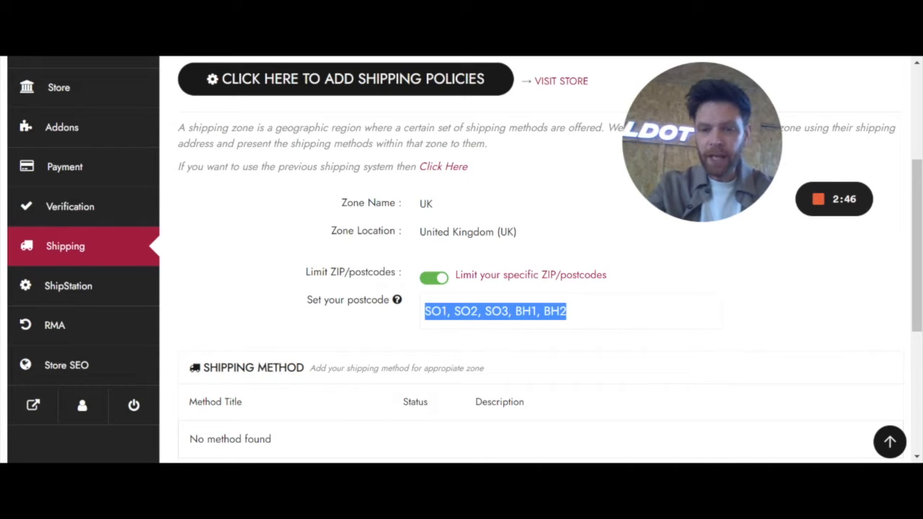
key(BackSpace)
click(429, 281)
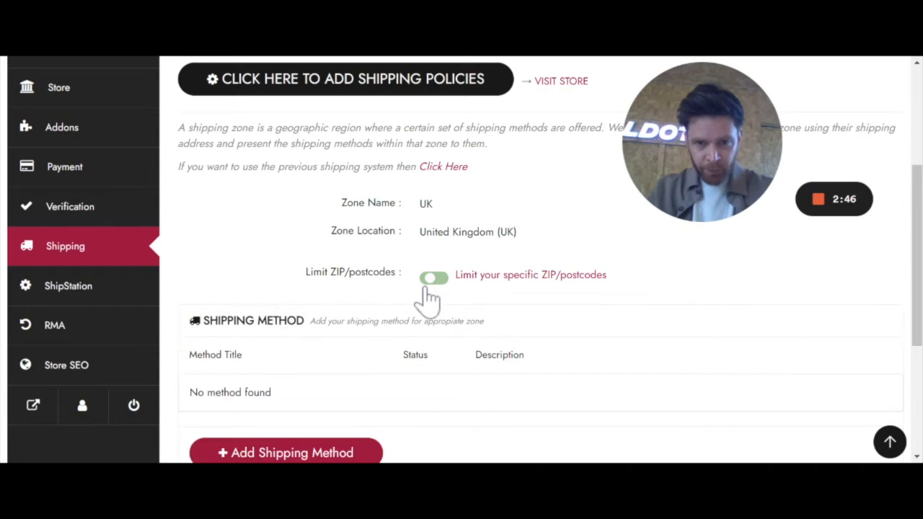
Add a Flat Rate shipping method to the UK zone
scroll(479, 350, down, 1)
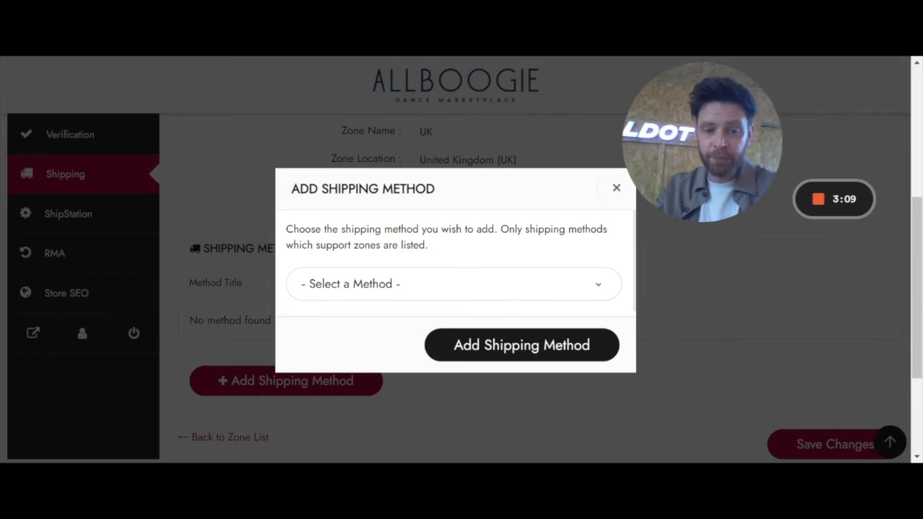
click(315, 360)
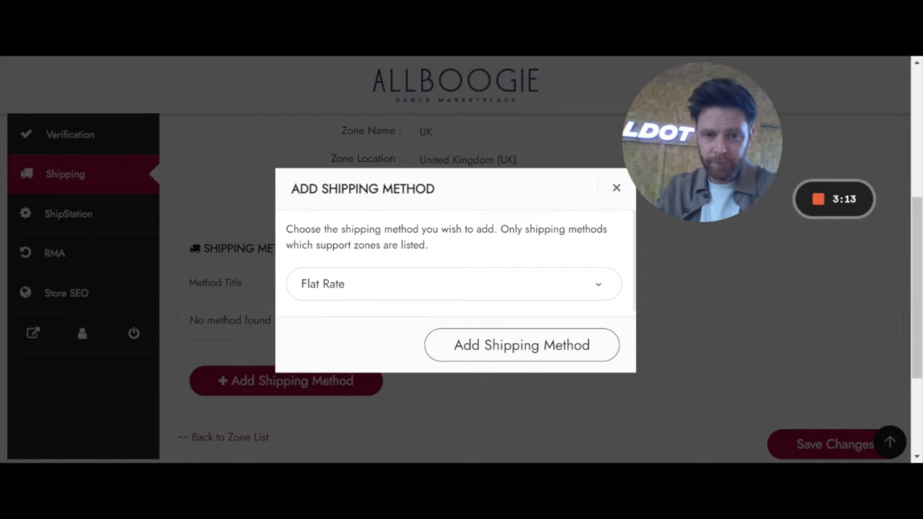
click(519, 350)
Add a Free Shipping method to the UK zone alongside the Flat Rate one
scroll(515, 375, down, 1)
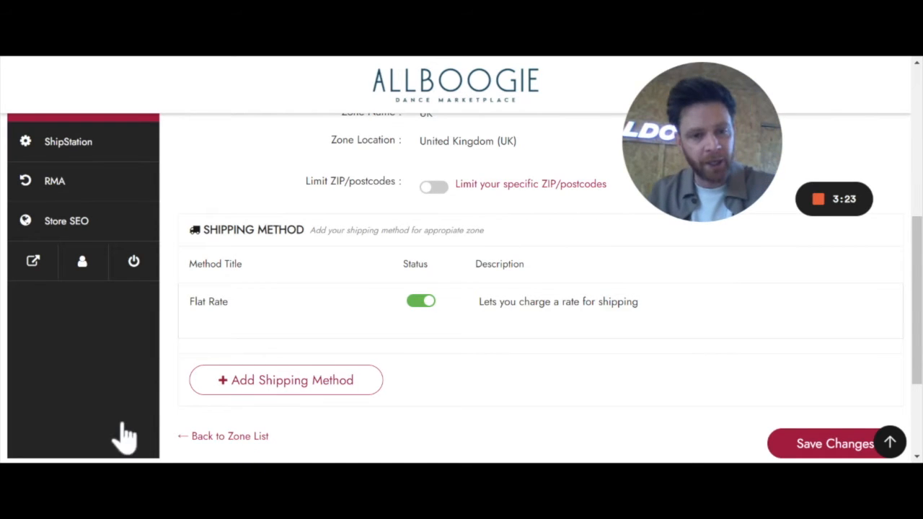
scroll(146, 444, down, 1)
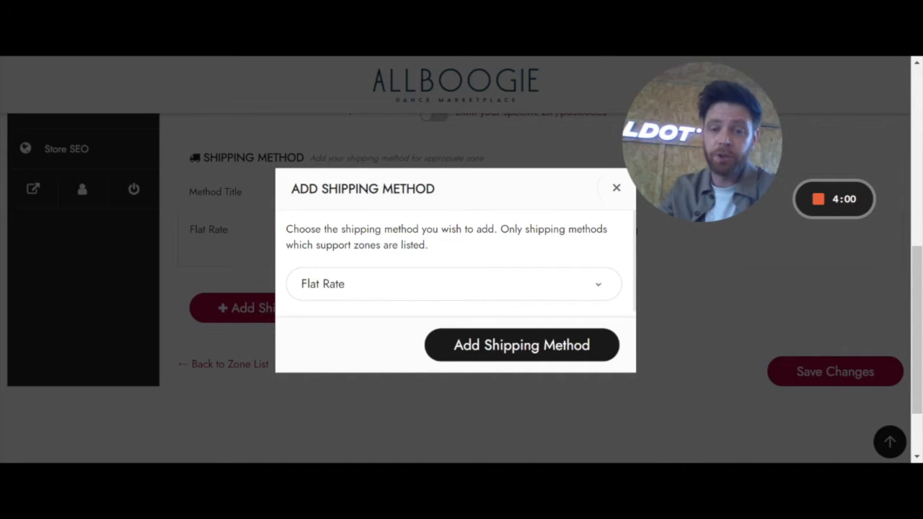
click(433, 326)
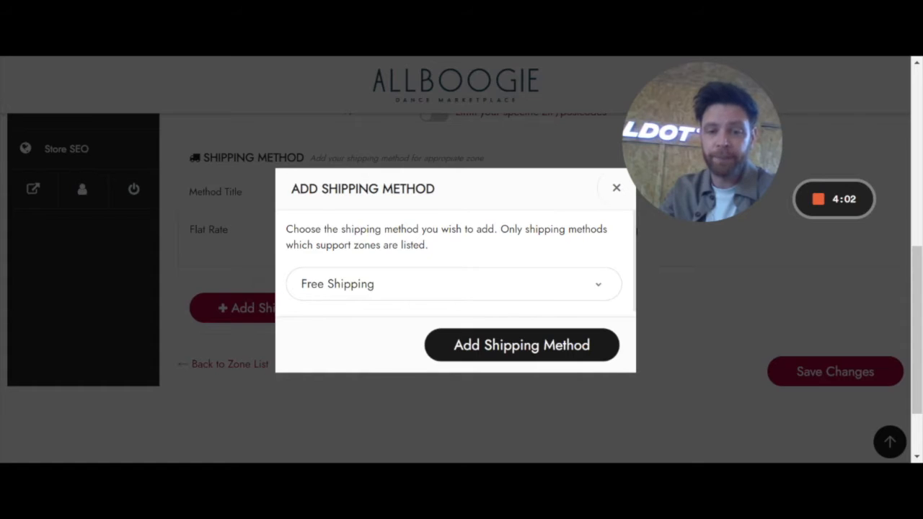
click(480, 411)
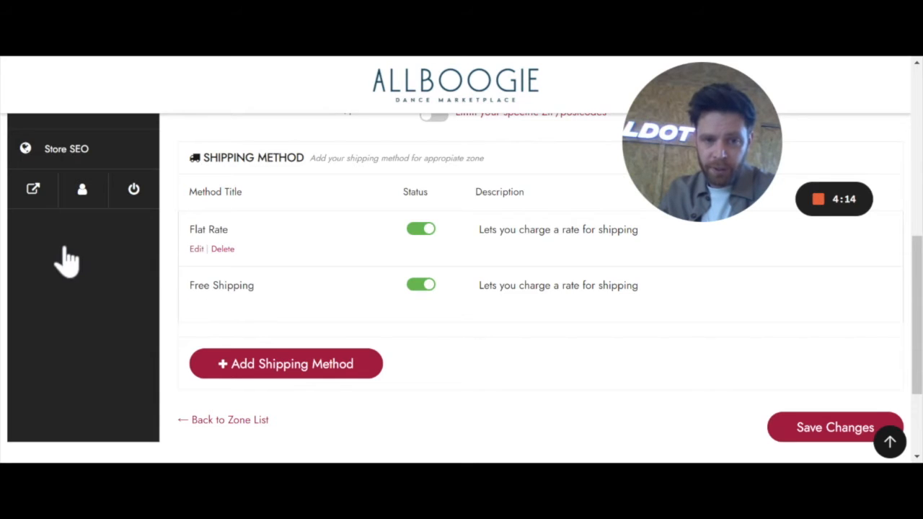
Edit the Flat Rate shipping method and set its title to Standard Shipping
click(196, 248)
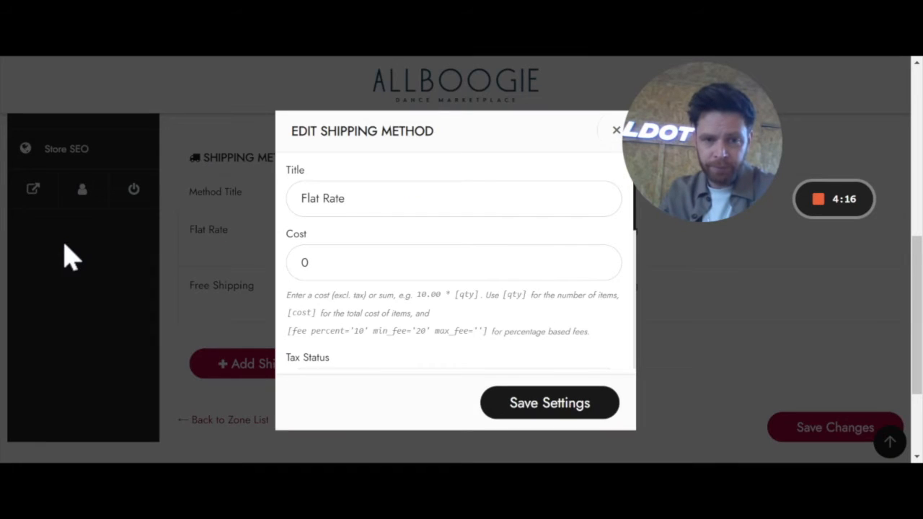
drag(345, 198, 300, 198)
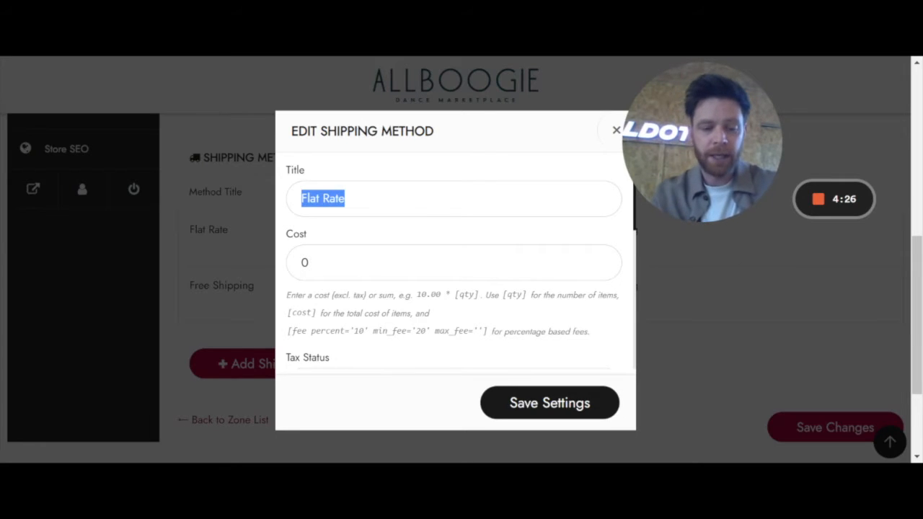
text(Standard)
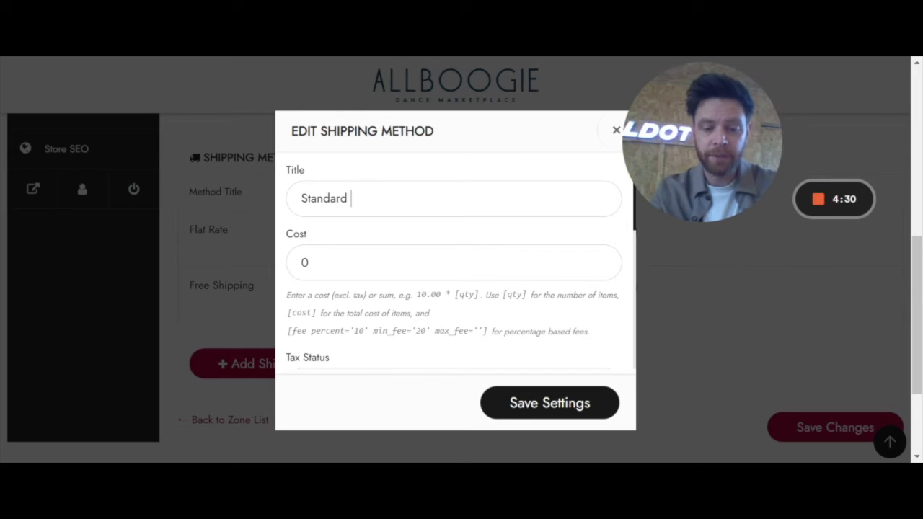
text( Shipping)
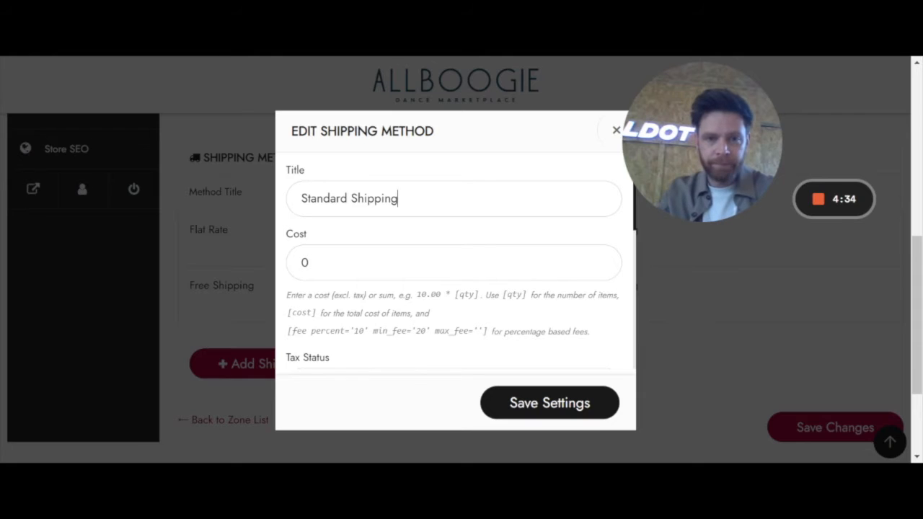
Set the Standard Shipping method's cost to 9.99
double_click(306, 262)
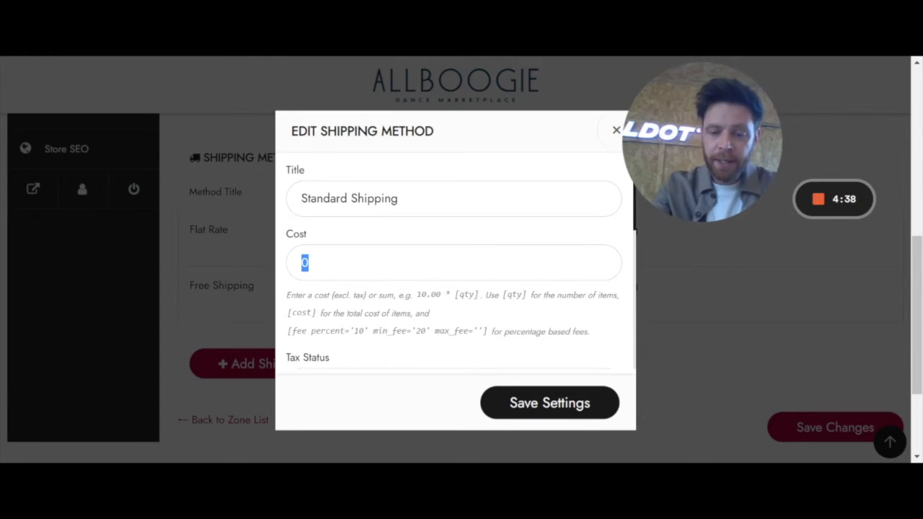
text(9)
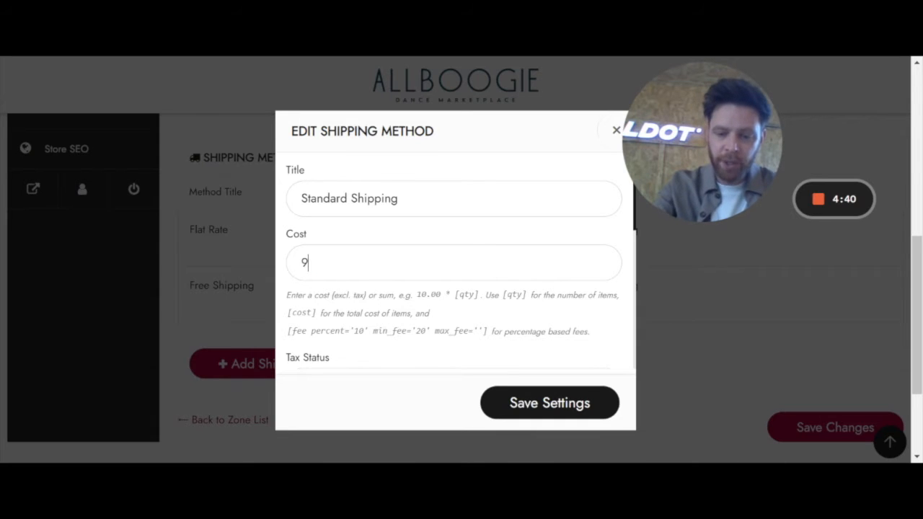
text(.99)
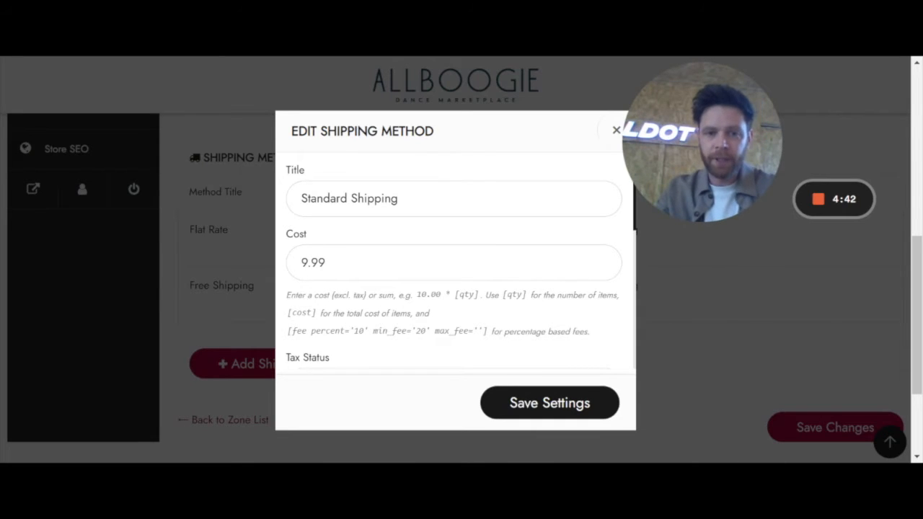
Replace the Standard Shipping method's cost with 3.99
key(ctrl+a)
text(12.9)
key(BackSpace)
key(BackSpace)
key(BackSpace)
key(BackSpace)
text(3.99)
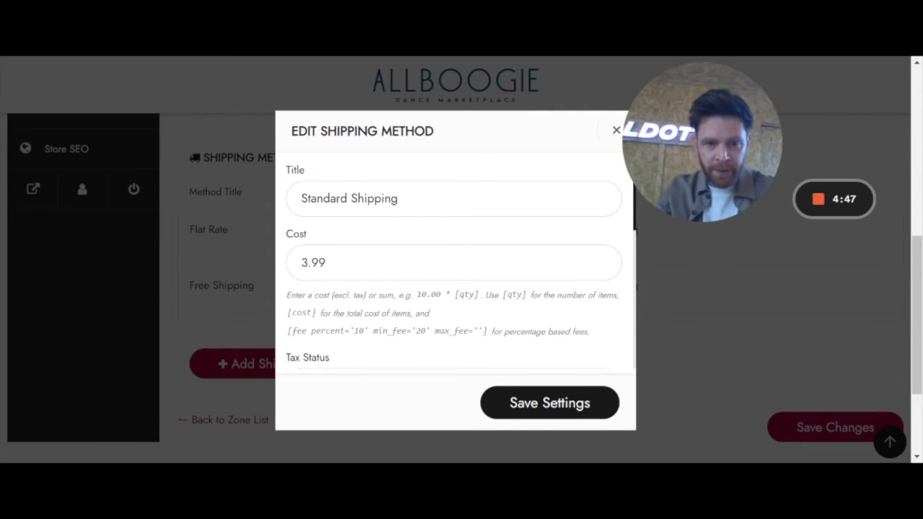
Replace the shipping method's description with "Dance Apparel Standard Shipping 1-3 days"
scroll(381, 377, down, 2)
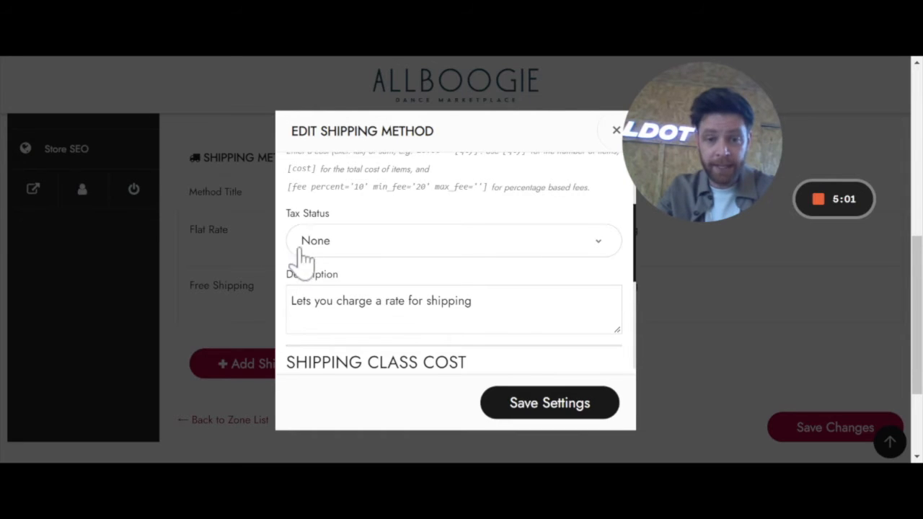
key(ctrl+a)
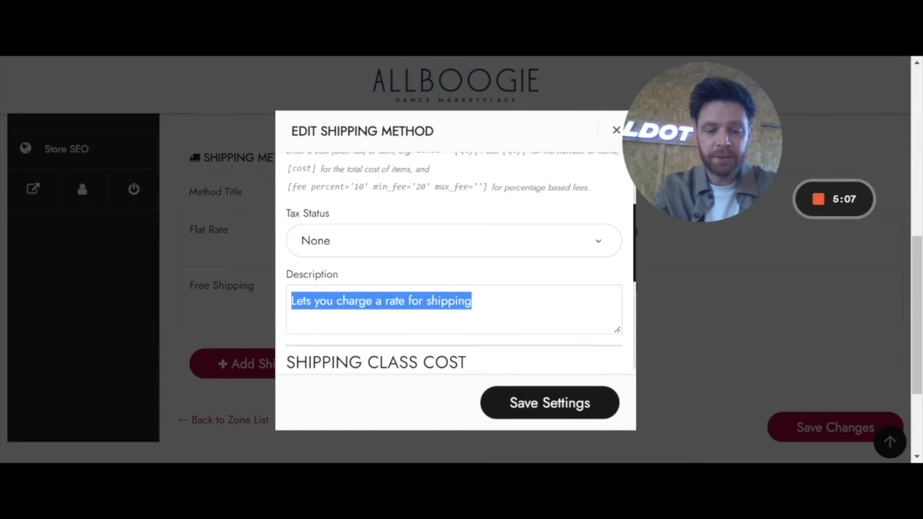
text(Dance Ap)
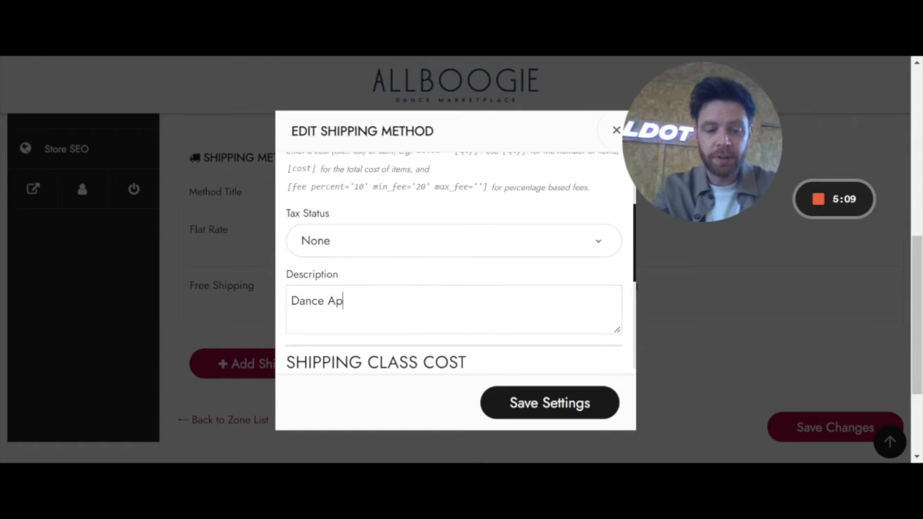
text(parel Stand)
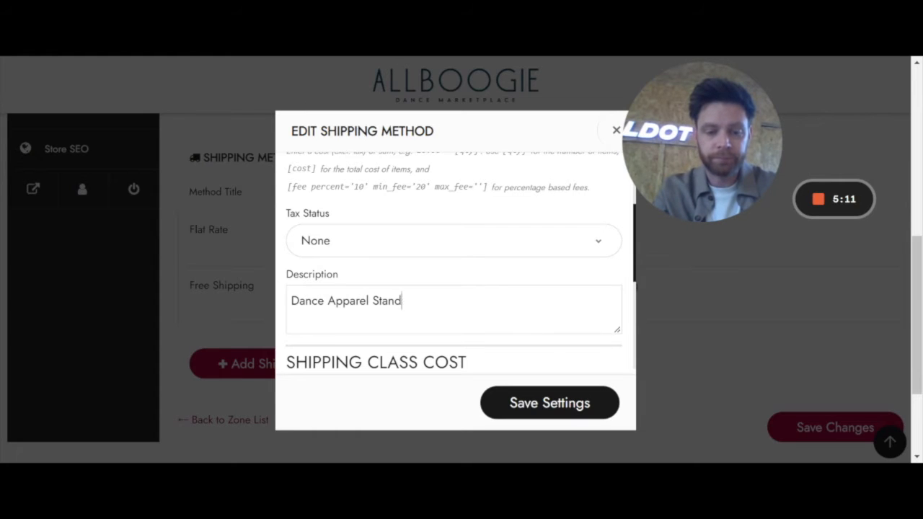
text(ard Ship[p)
key(BackSpace)
text(ping)
key(BackSpace)
key(BackSpace)
key(BackSpace)
key(BackSpace)
key(BackSpace)
key(BackSpace)
text(ping 1-3 days)
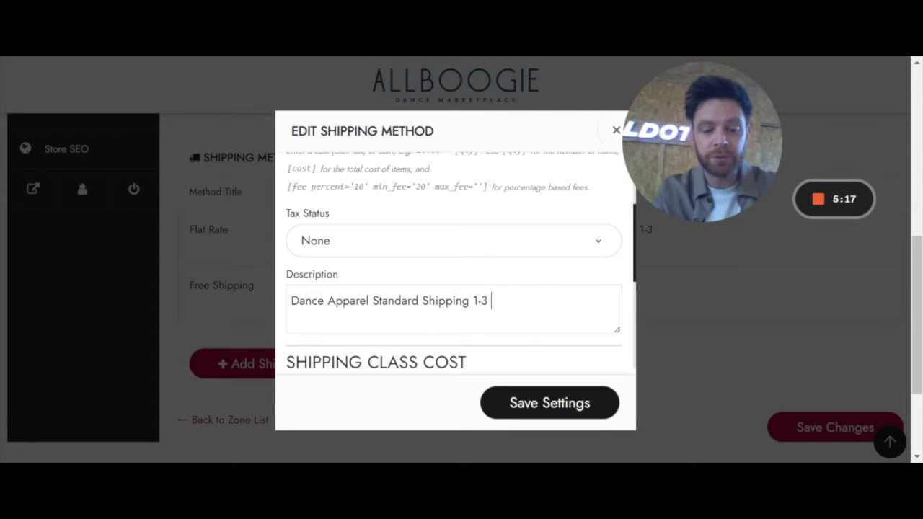
Examine the shipping class cost and calculation type options, and read the guidance on quantity-based and percentage-based cost formulas
scroll(455, 274, down, 2)
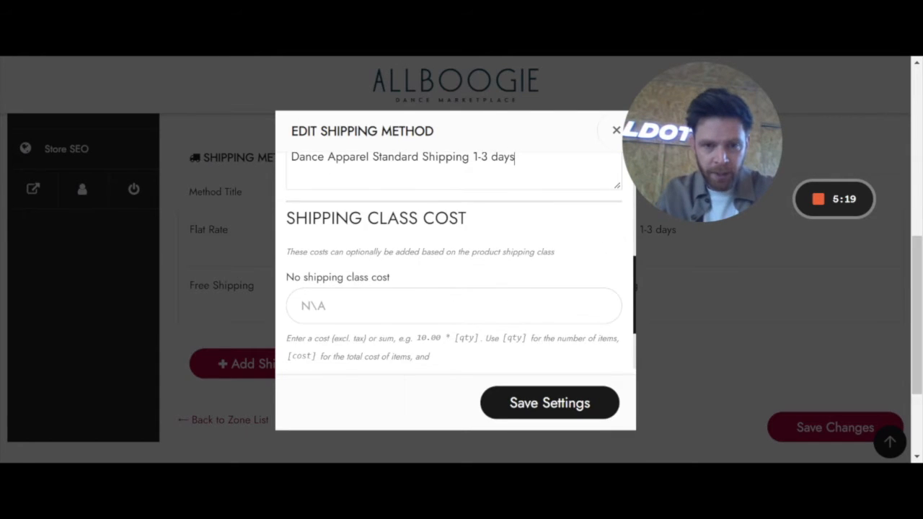
scroll(411, 340, down, 1)
scroll(432, 324, down, 1)
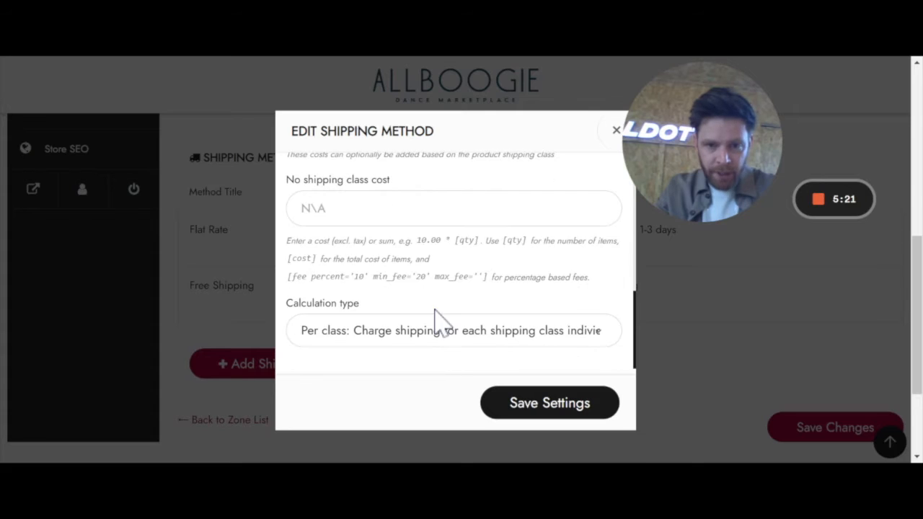
scroll(461, 321, up, 4)
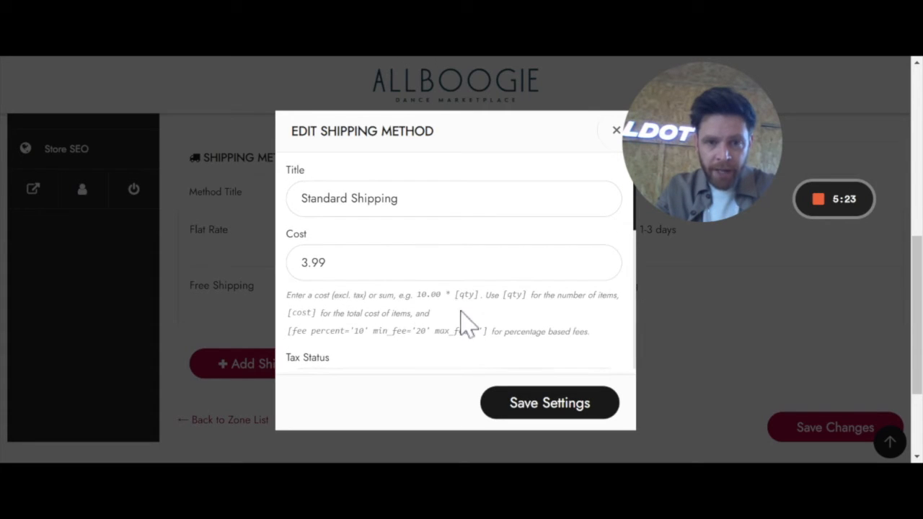
drag(590, 332, 204, 328)
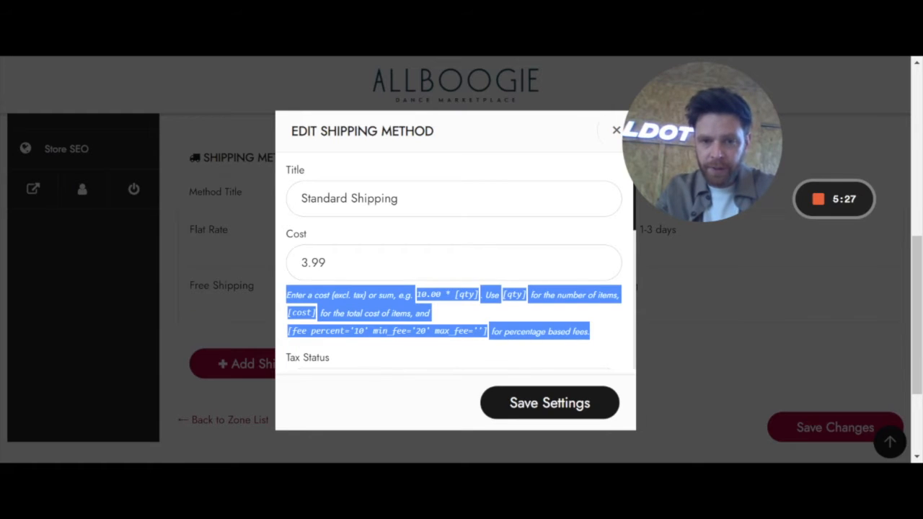
click(425, 355)
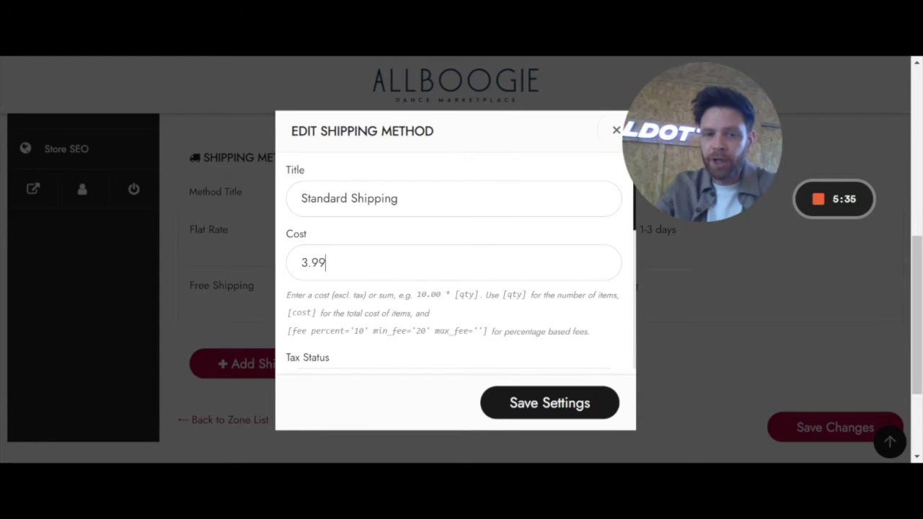
key(ctrl+a)
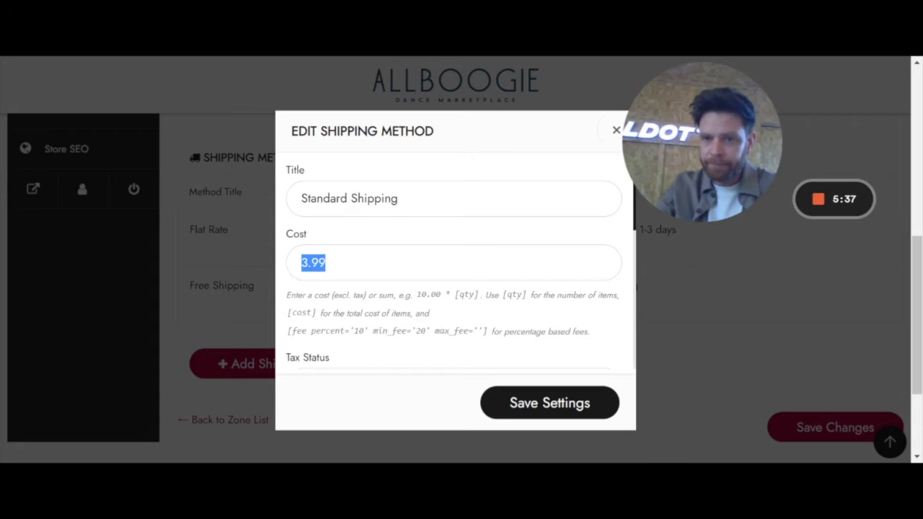
drag(312, 295, 541, 362)
drag(593, 333, 286, 297)
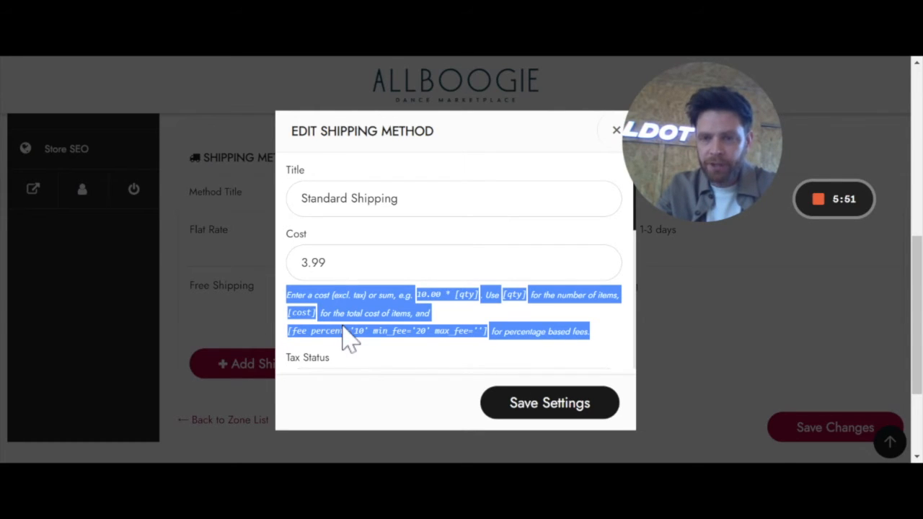
click(508, 316)
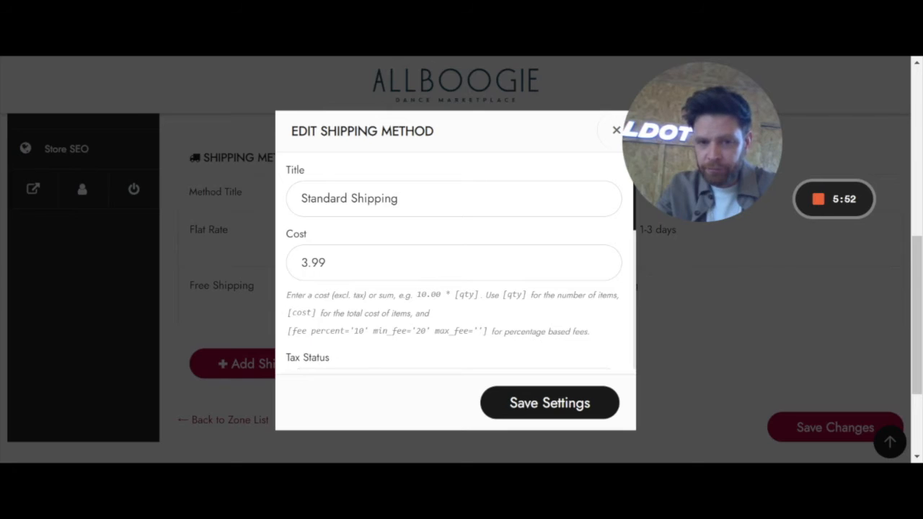
drag(288, 295, 590, 331)
click(604, 359)
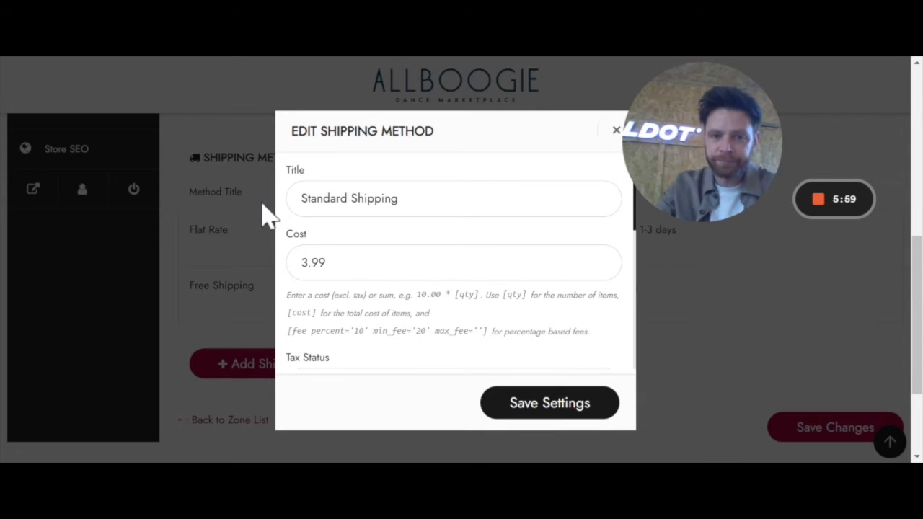
Review the shipping method's title, cost, description and shipping class settings
drag(301, 198, 401, 199)
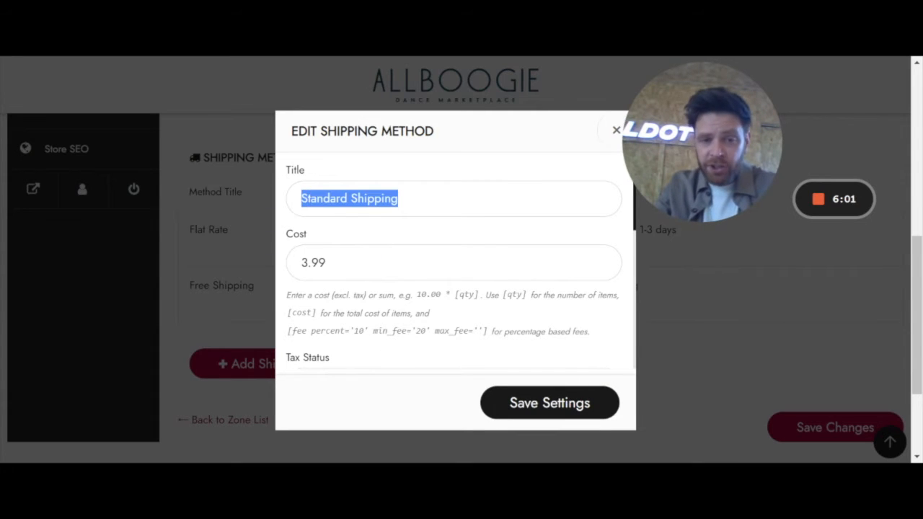
drag(329, 264, 299, 263)
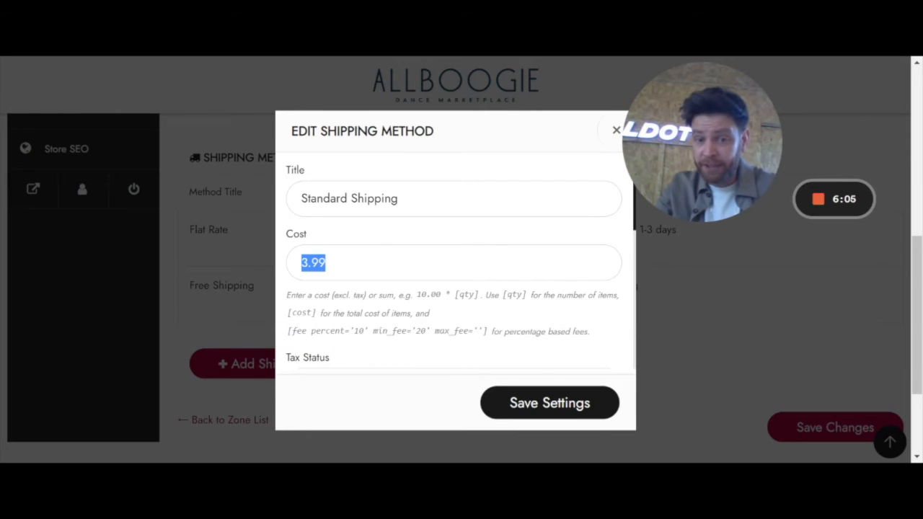
click(327, 263)
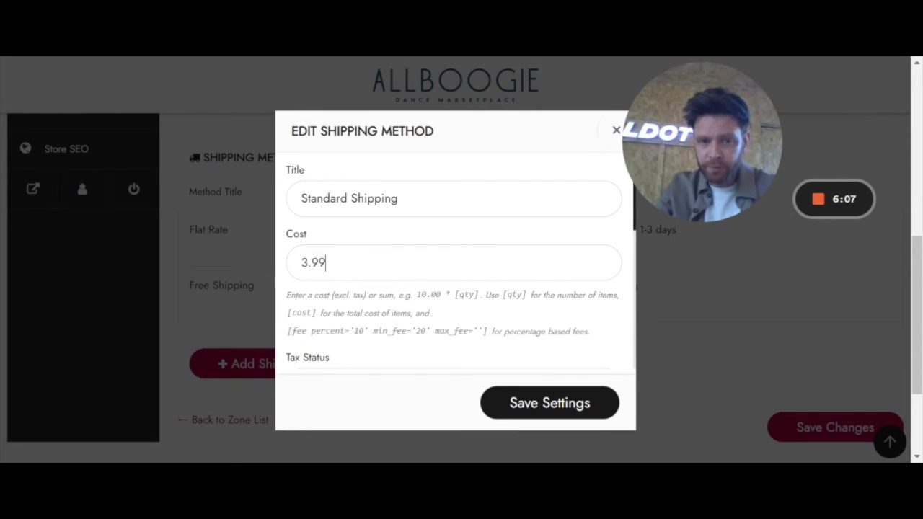
scroll(454, 264, down, 1)
scroll(320, 262, down, 2)
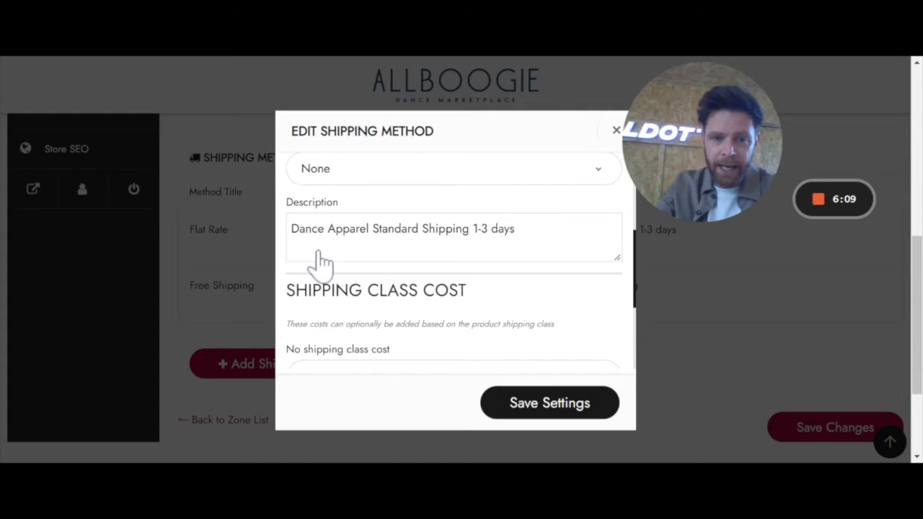
scroll(545, 346, down, 2)
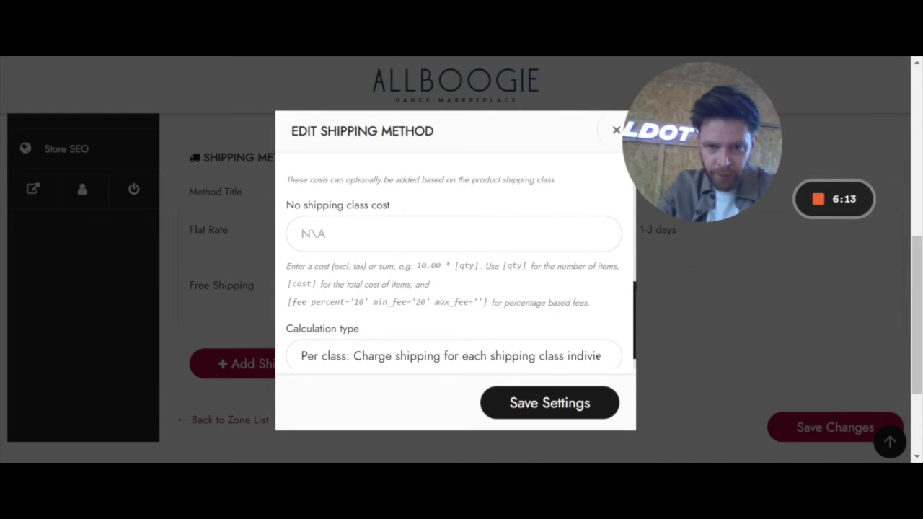
click(570, 408)
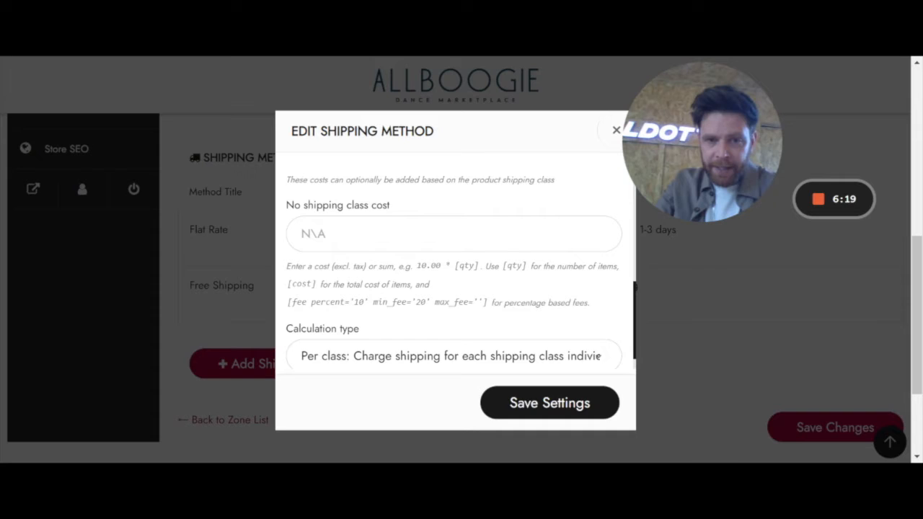
Read the note on optional costs by product shipping class and recheck the method's cost
scroll(455, 274, up, 2)
drag(286, 290, 541, 311)
click(537, 301)
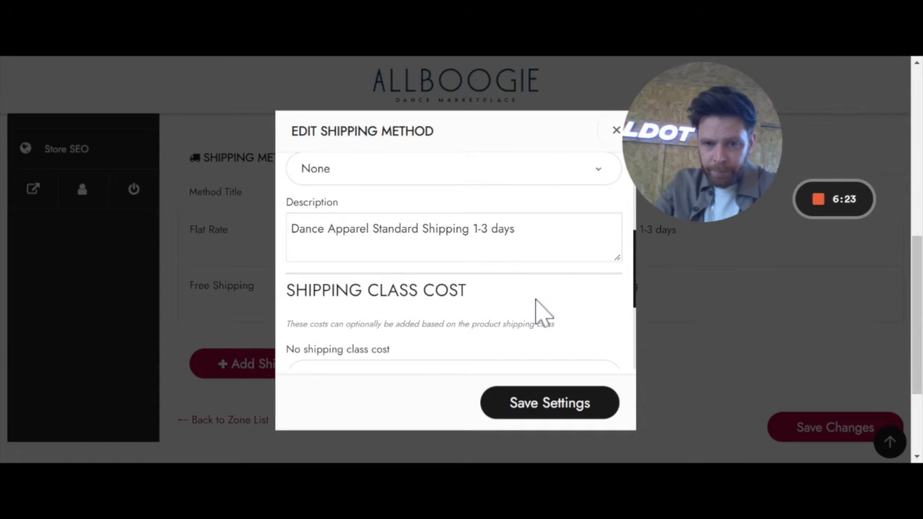
drag(299, 324, 586, 348)
triple_click(546, 325)
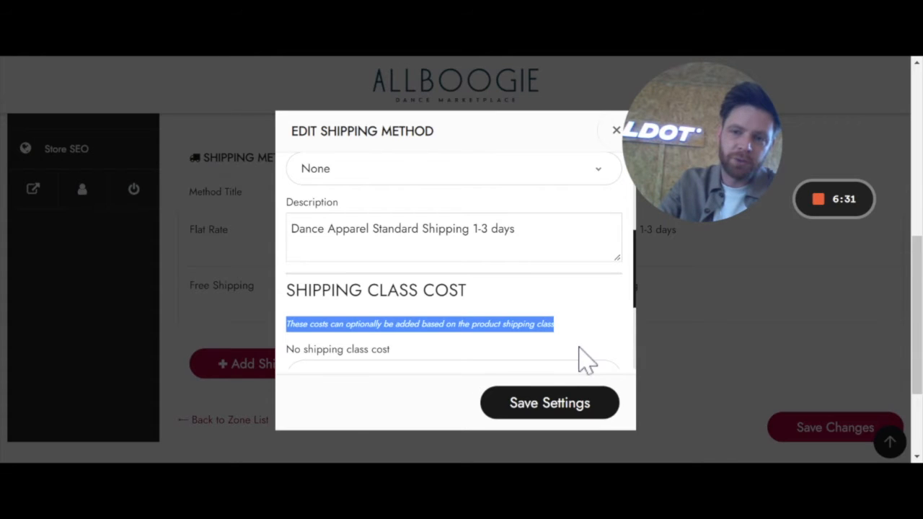
scroll(474, 336, up, 1)
scroll(474, 336, up, 2)
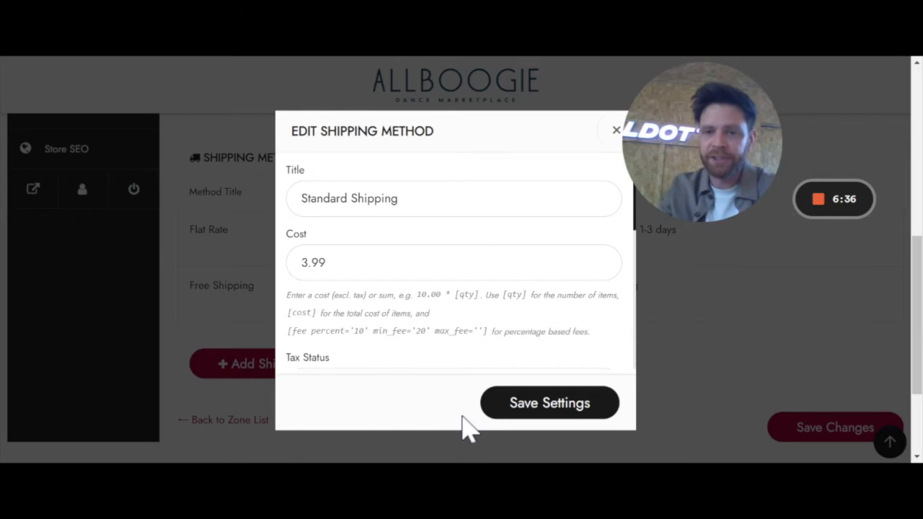
drag(298, 264, 333, 264)
click(368, 265)
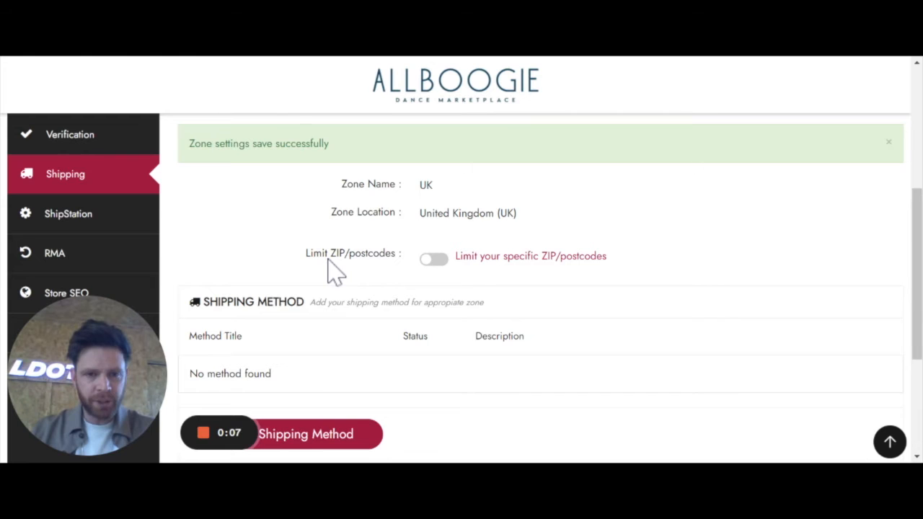
scroll(357, 313, down, 2)
scroll(314, 289, up, 1)
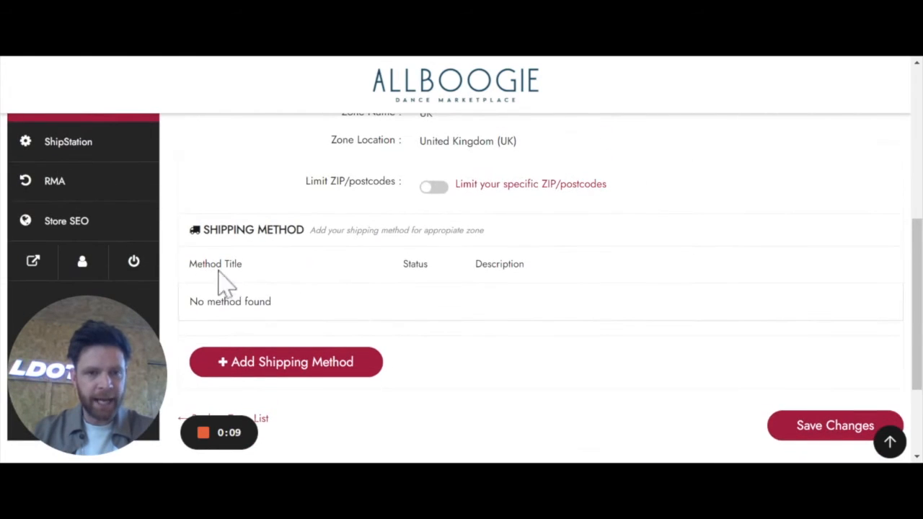
drag(86, 375, 694, 142)
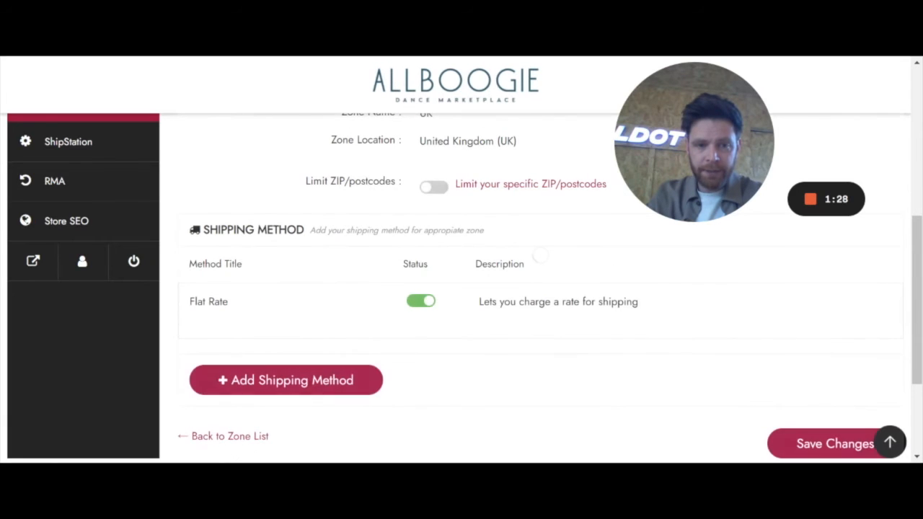
Add a Local Pickup shipping method to the UK zone
click(242, 389)
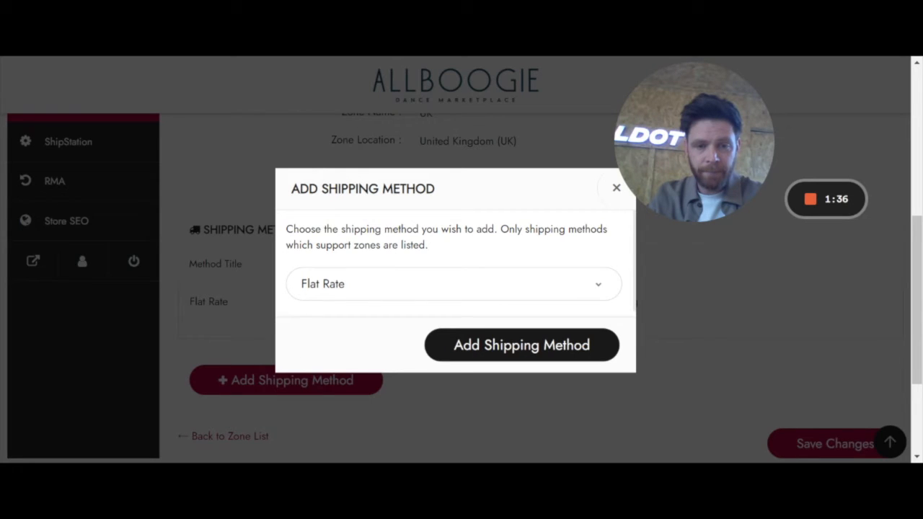
click(353, 396)
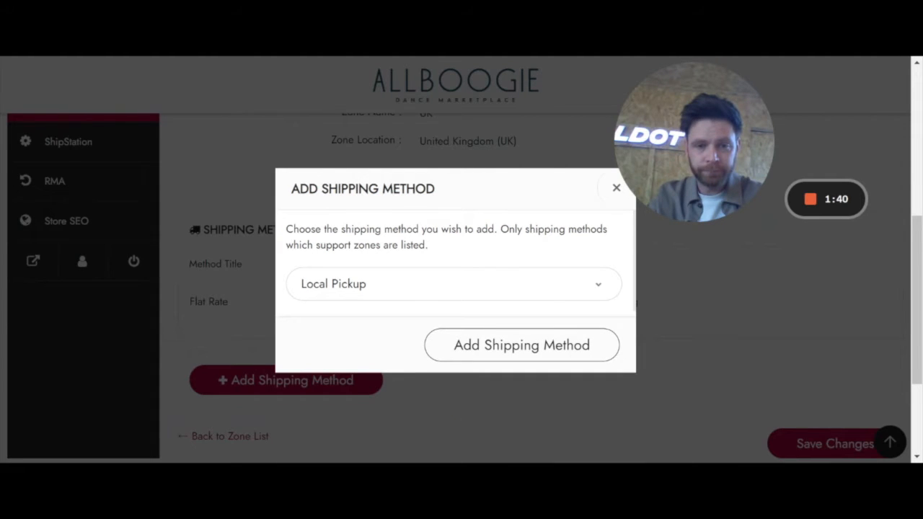
click(468, 347)
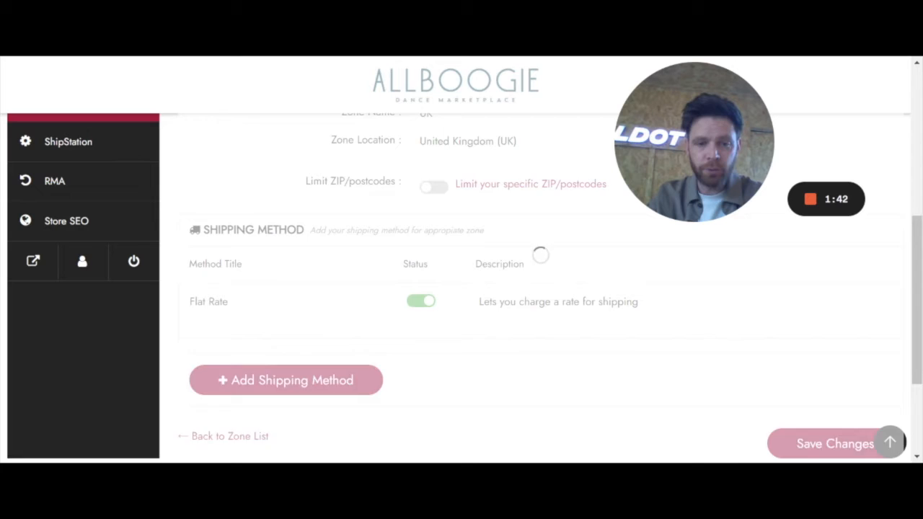
Add a Free Shipping method to the UK zone alongside Flat Rate and Local Pickup
click(227, 429)
click(290, 292)
click(288, 349)
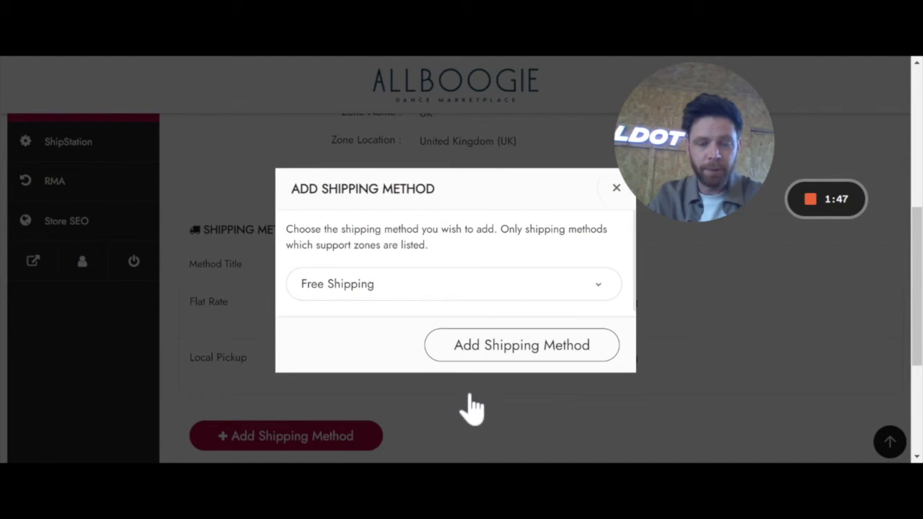
click(499, 353)
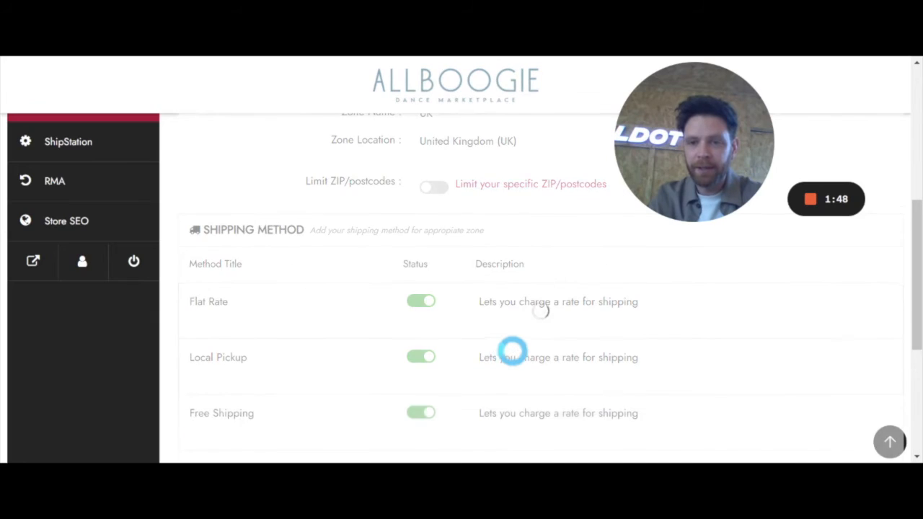
Set the Free Shipping method's minimum order amount to 10 and save its settings
scroll(154, 336, down, 1)
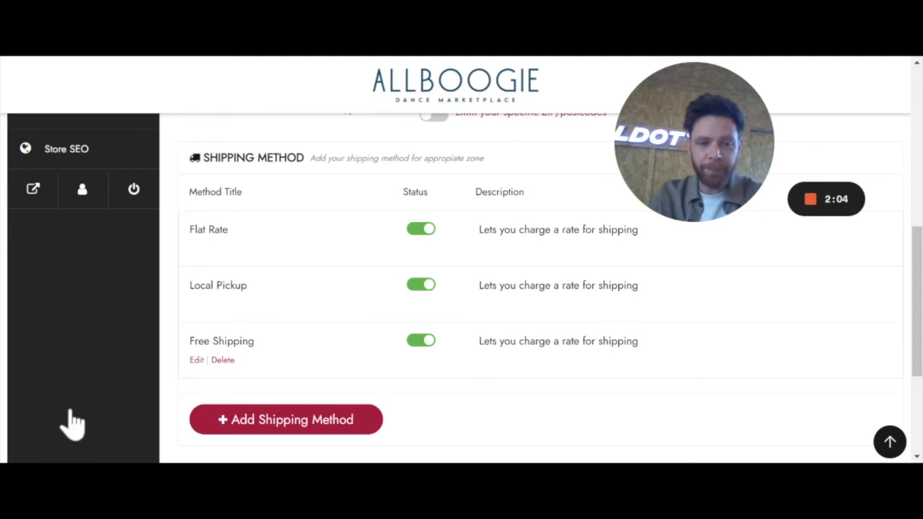
click(196, 360)
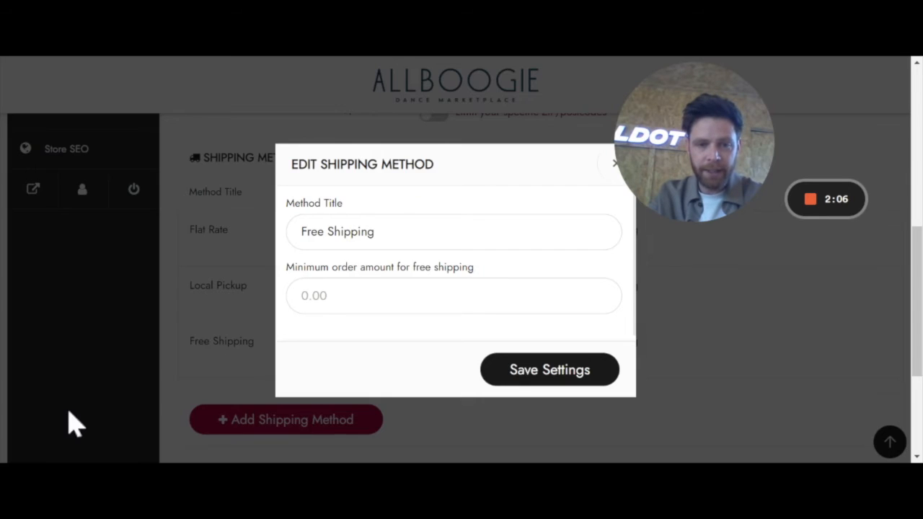
drag(377, 233, 186, 213)
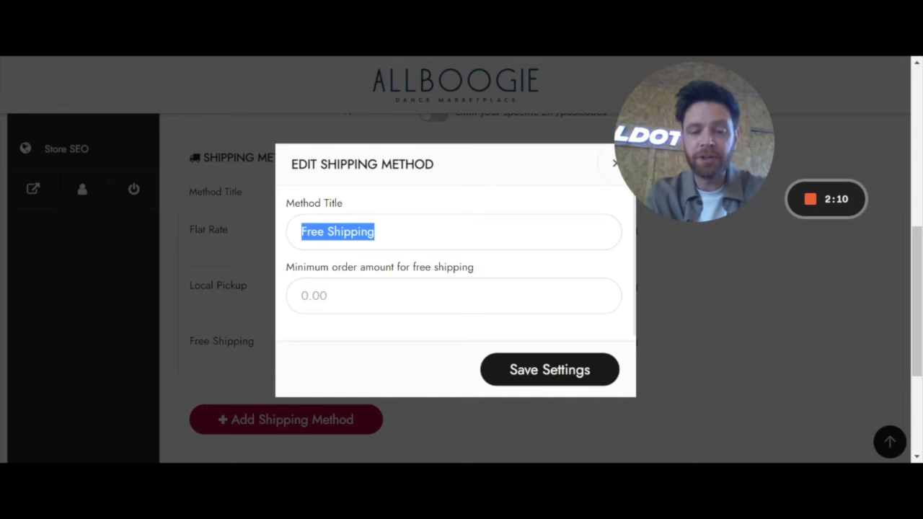
click(325, 296)
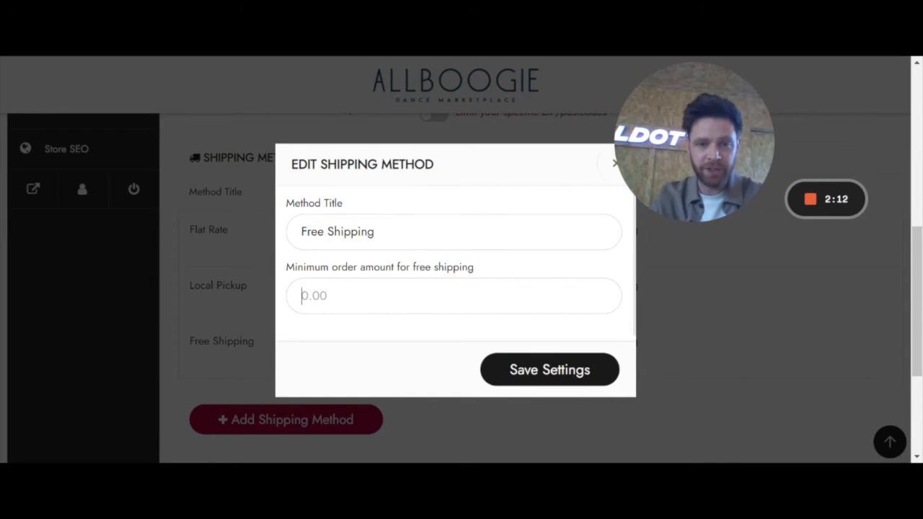
drag(700, 173, 789, 93)
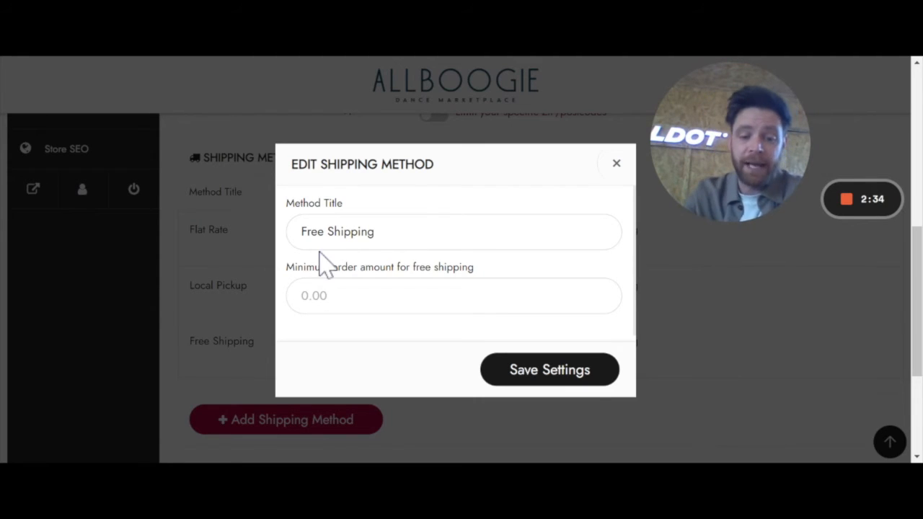
text(10)
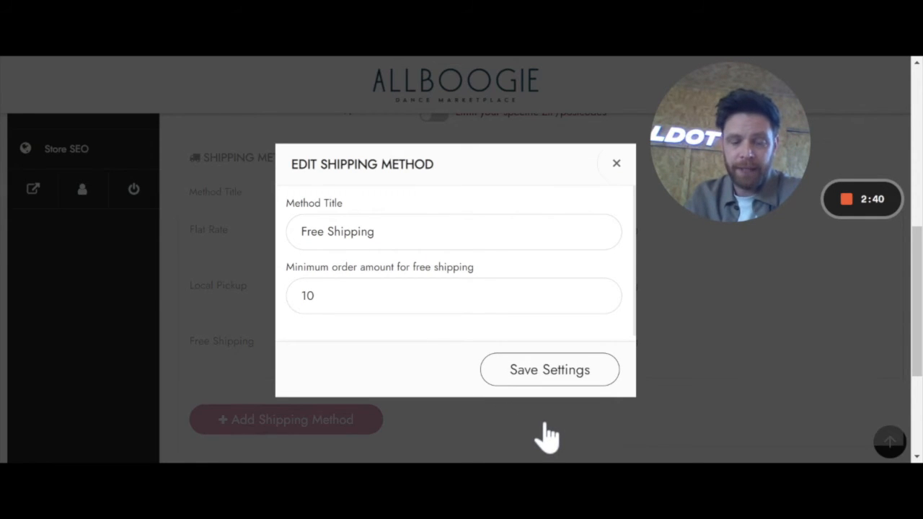
click(546, 369)
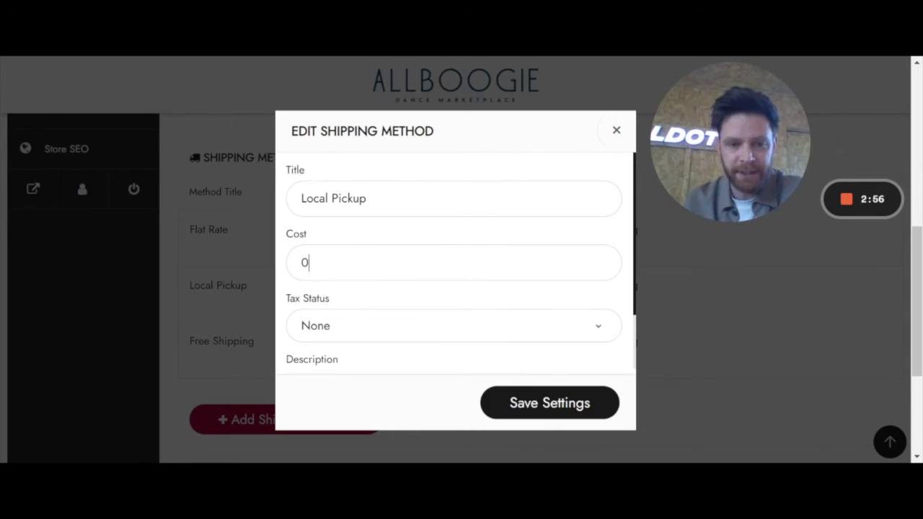
Set the Local Pickup method's cost to 0 and its tax status to None, after trying Taxable
key(ctrl+a)
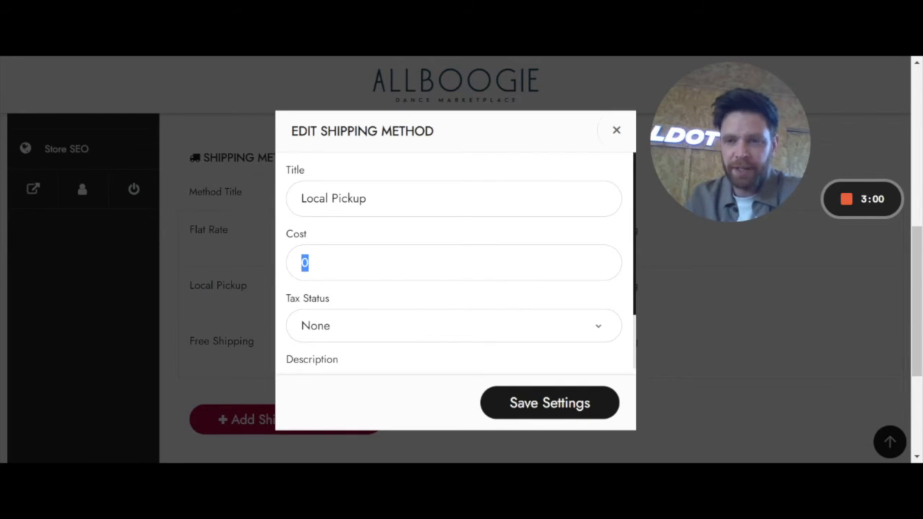
text(0)
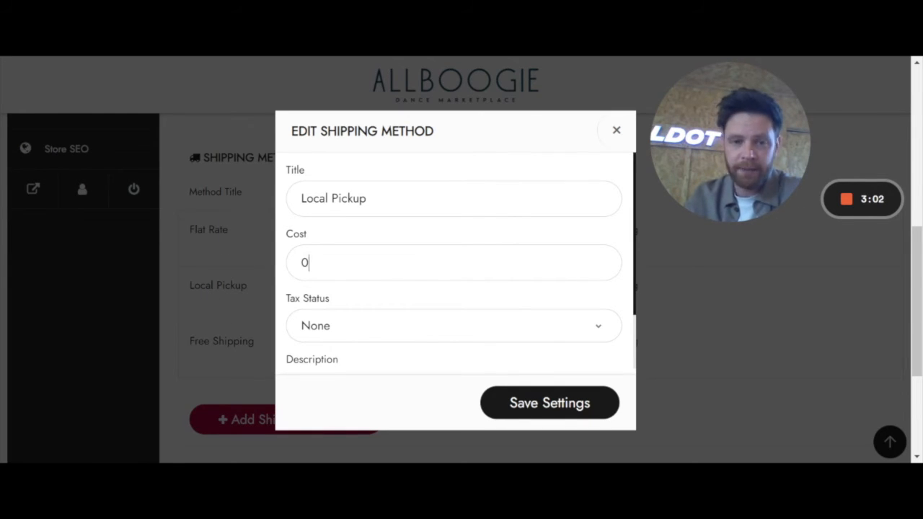
scroll(454, 263, down, 1)
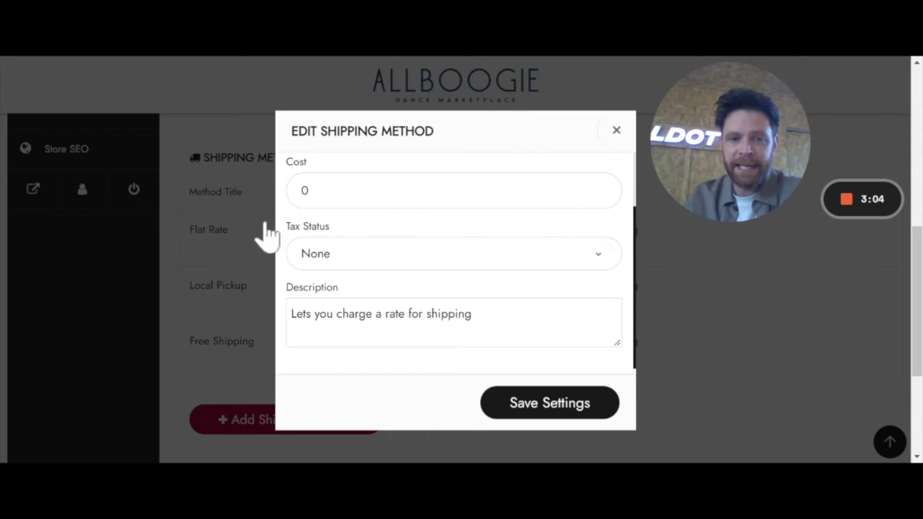
drag(314, 190, 194, 166)
click(244, 246)
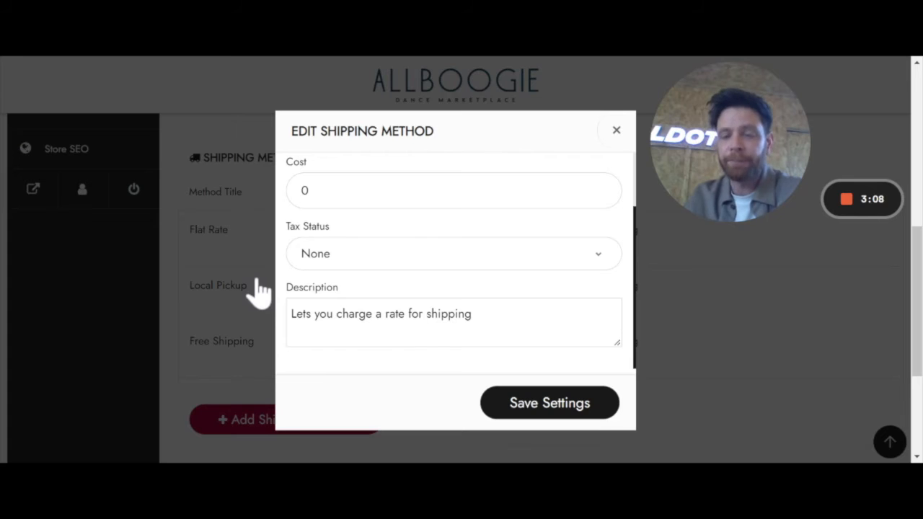
click(315, 290)
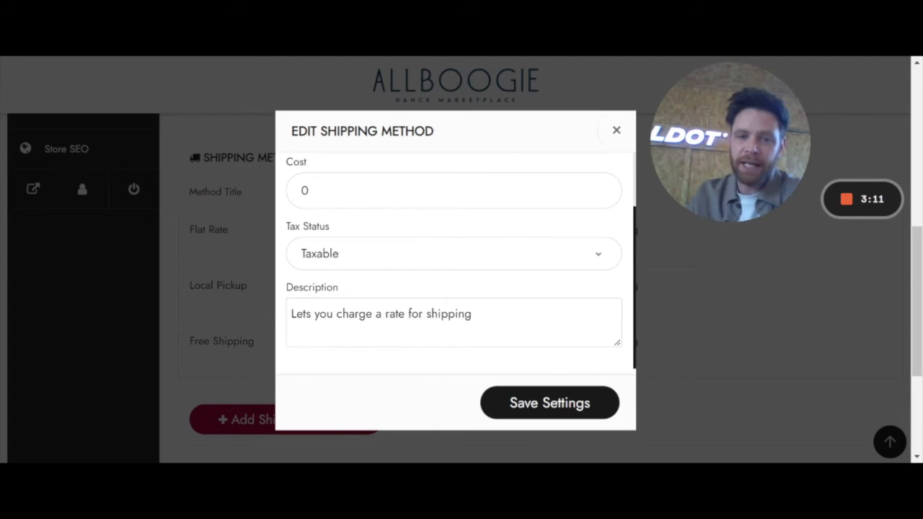
click(279, 283)
Replace the Local Pickup description with "Local pickup from the Dance Apparel Warehouse" and save the settings
click(411, 314)
drag(474, 315, 290, 315)
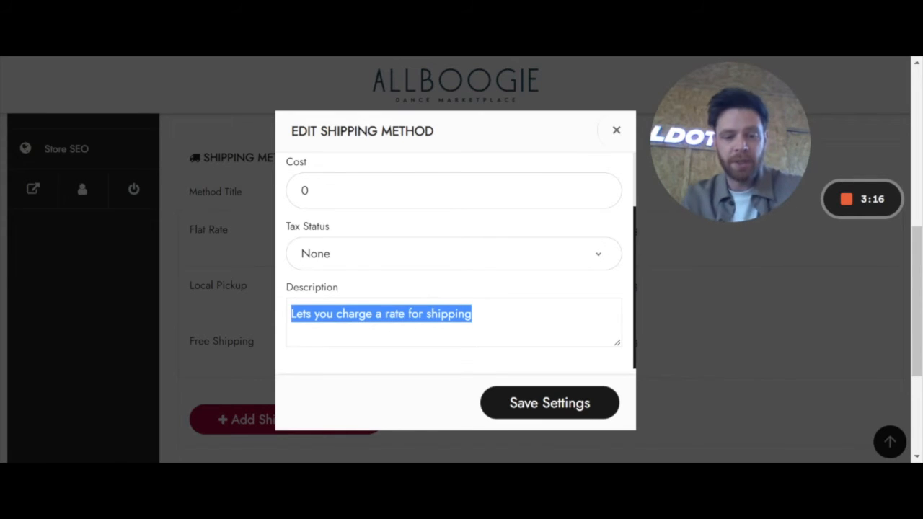
text(Local )
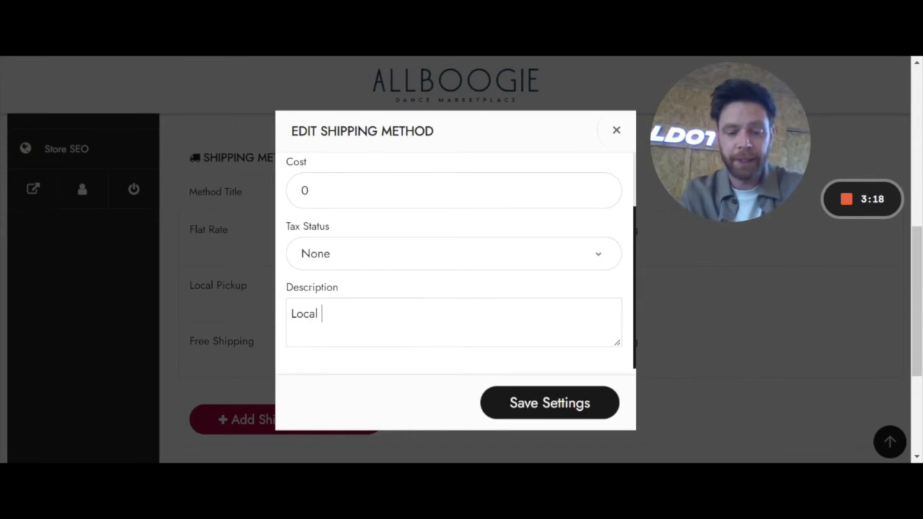
text(pickup from )
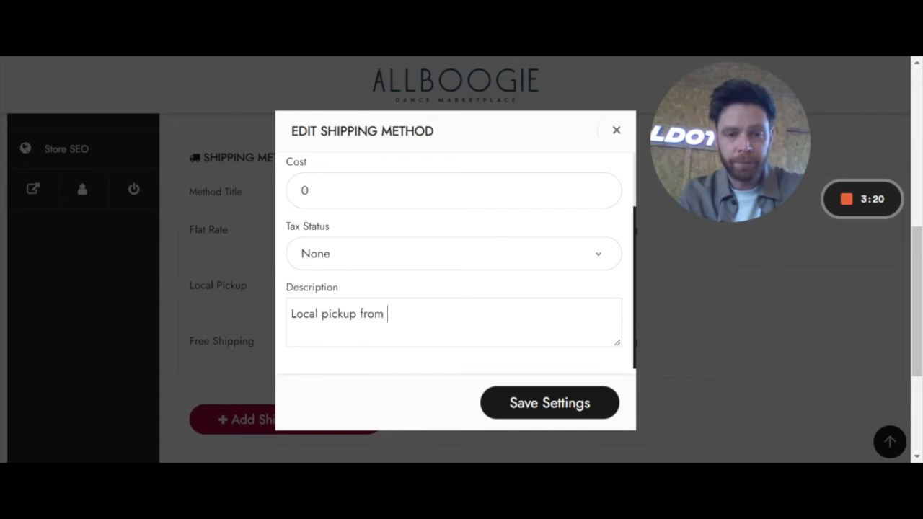
text(the Dance Apparel)
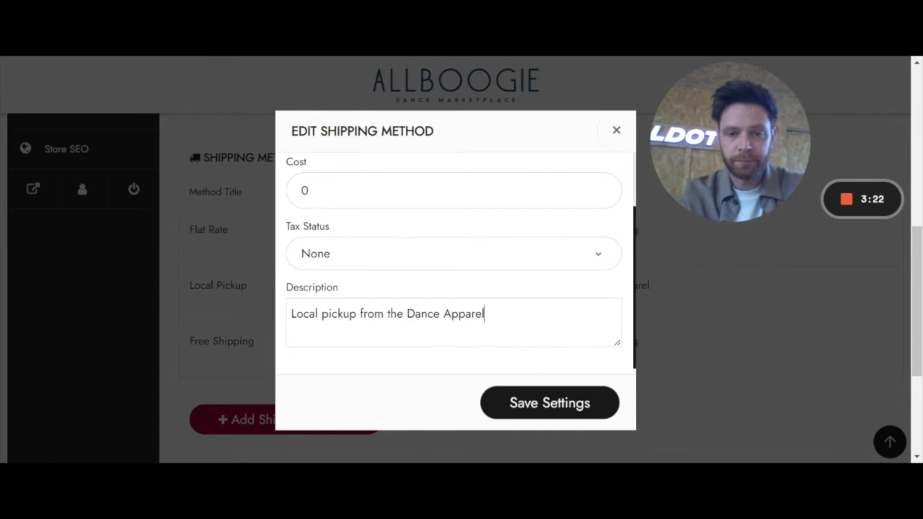
text( Warehouse)
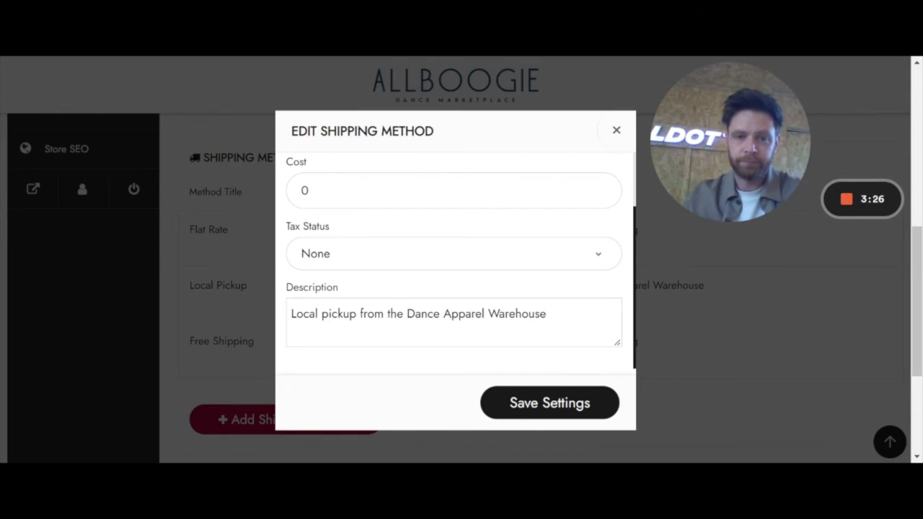
click(549, 403)
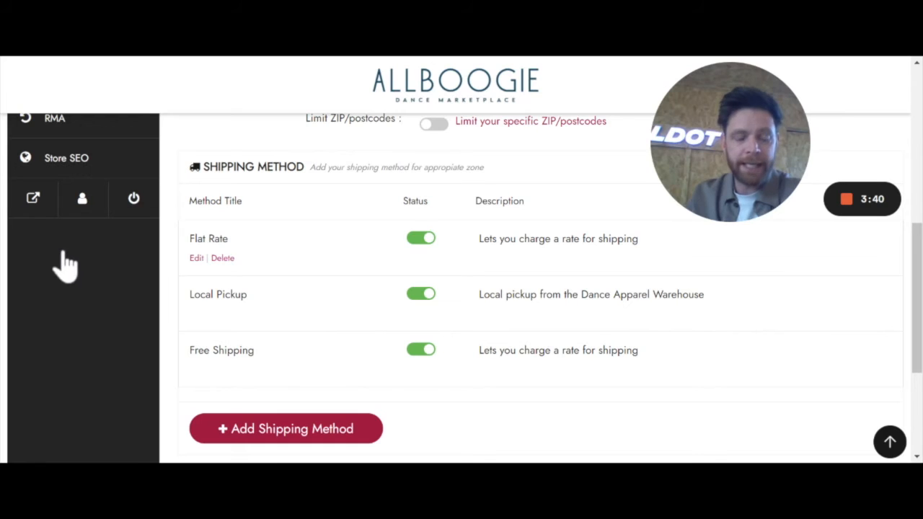
Open the Flat Rate method for editing and change its title to "Standard Shipping"
drag(188, 238, 229, 238)
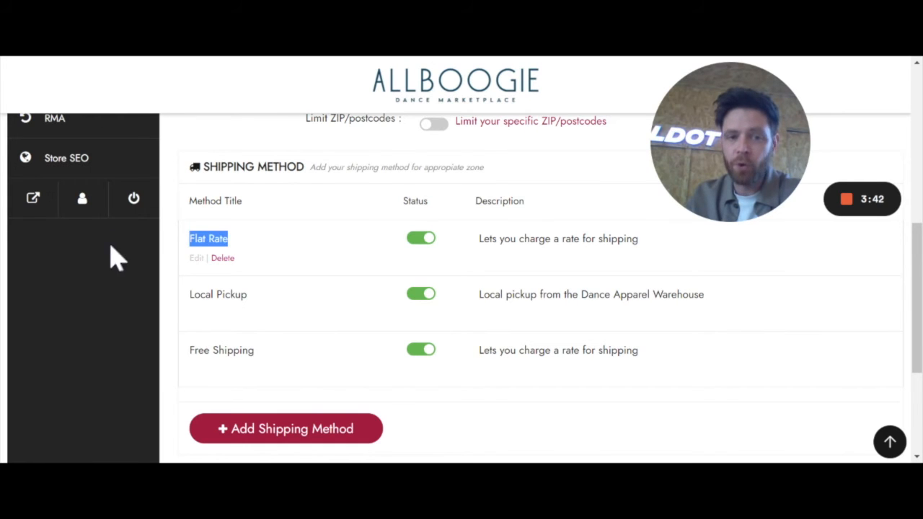
click(63, 255)
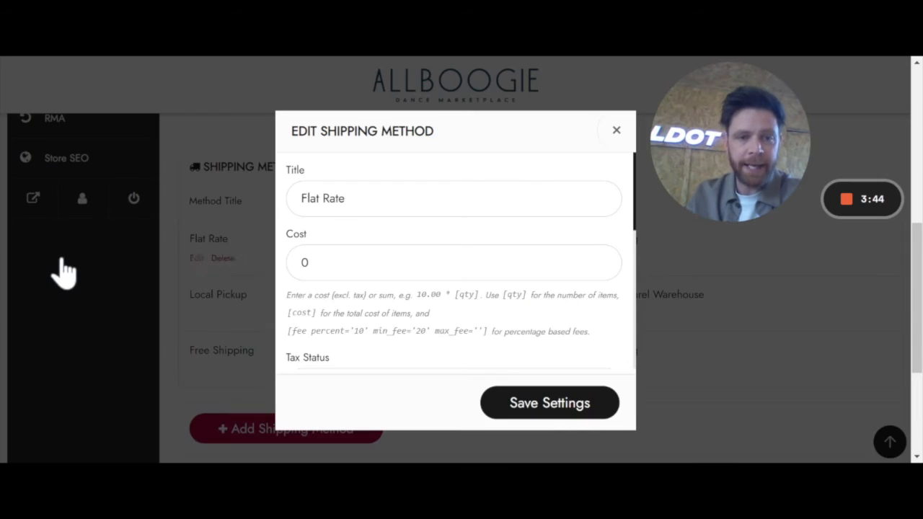
drag(359, 198, 157, 161)
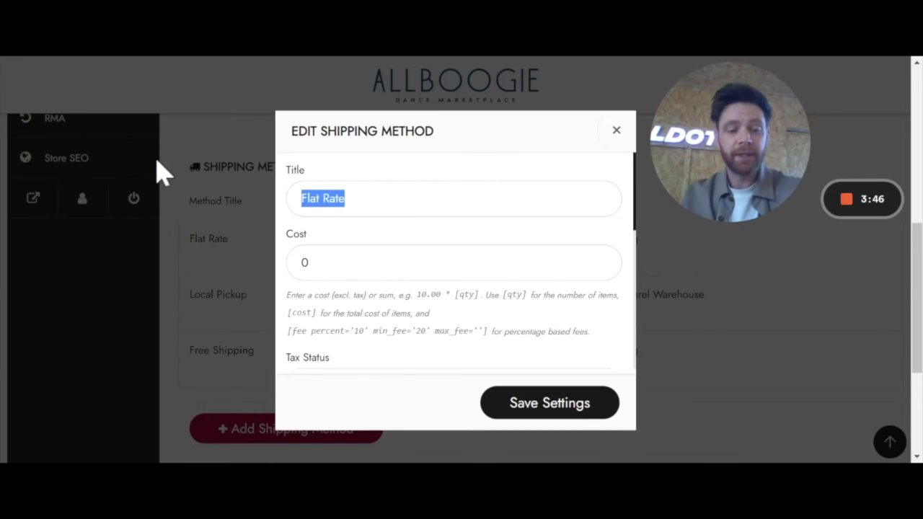
text(Stndard)
key(BackSpace)
key(BackSpace)
key(BackSpace)
key(BackSpace)
key(BackSpace)
text(andard Ship)
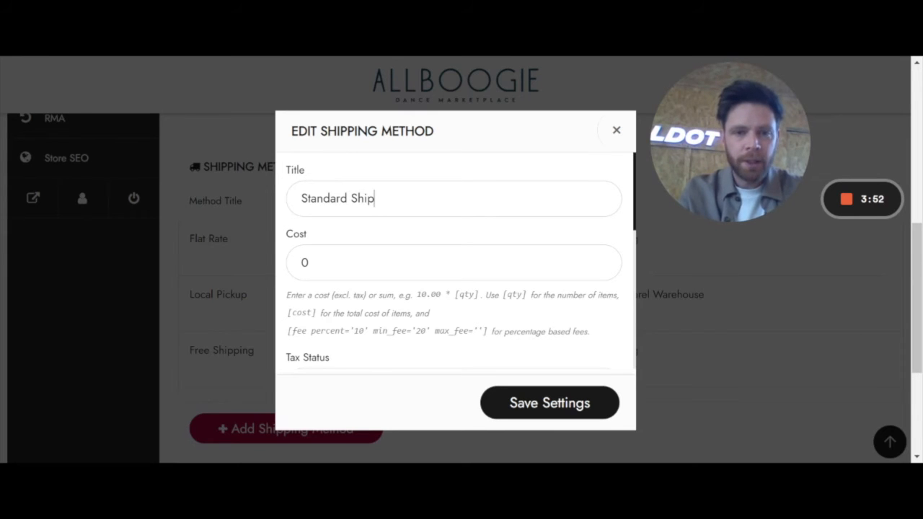
text(ping)
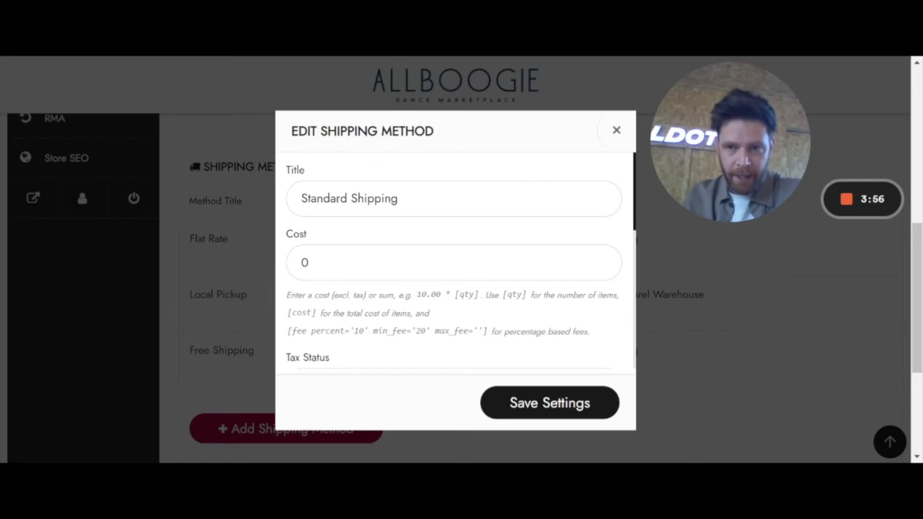
Set the Standard Shipping cost to 4.99 and read the note on cost formulas
key(Tab)
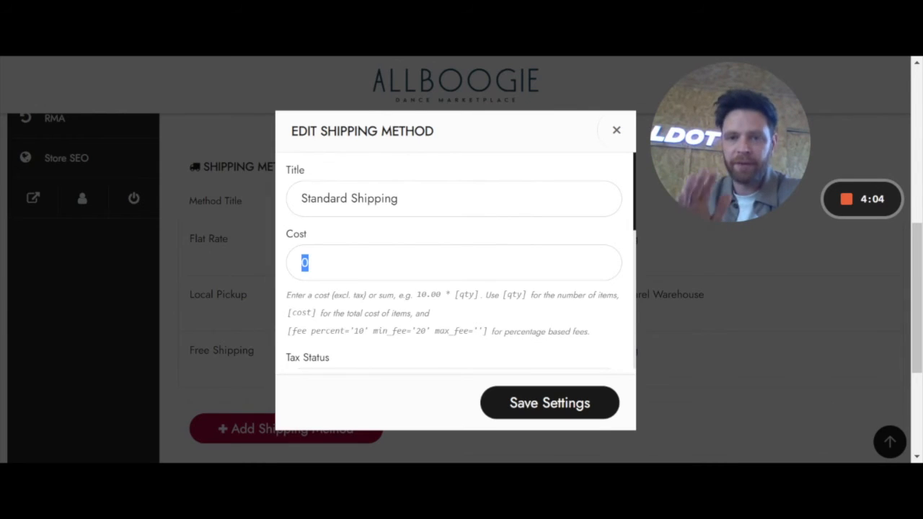
text(4.99)
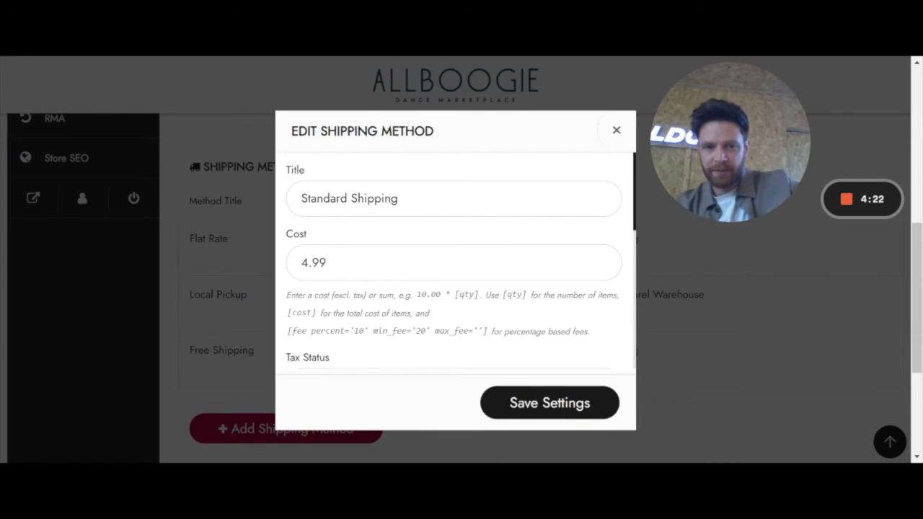
drag(286, 295, 584, 332)
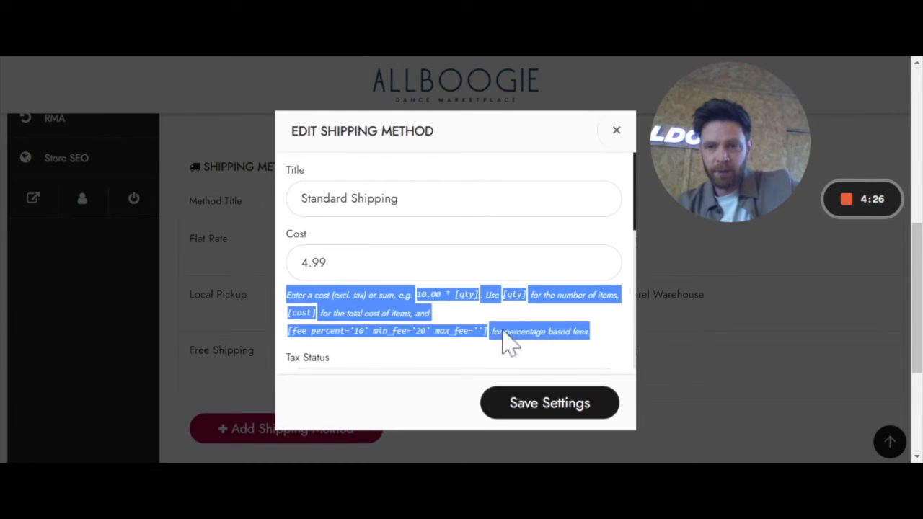
Extend the Standard Shipping cost into the per-item formula 4.99 * [qty], copying [qty] from the note
click(328, 263)
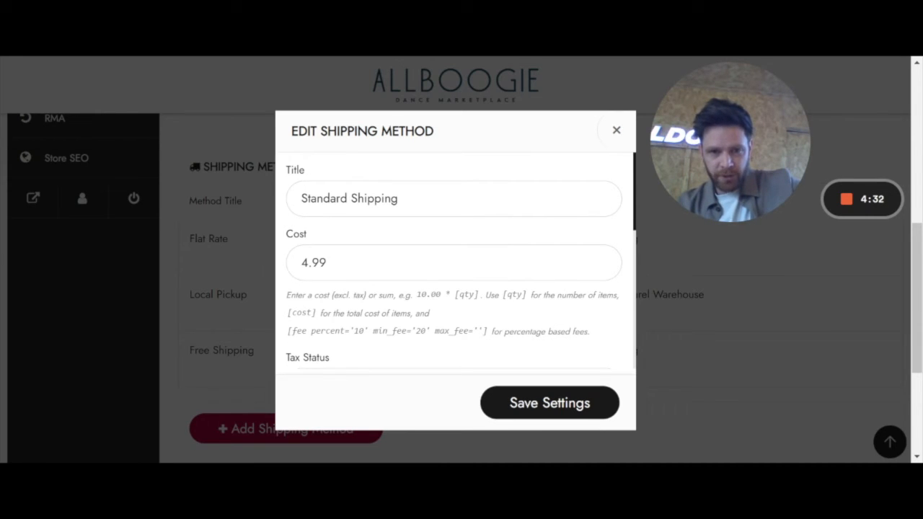
key(ctrl+a)
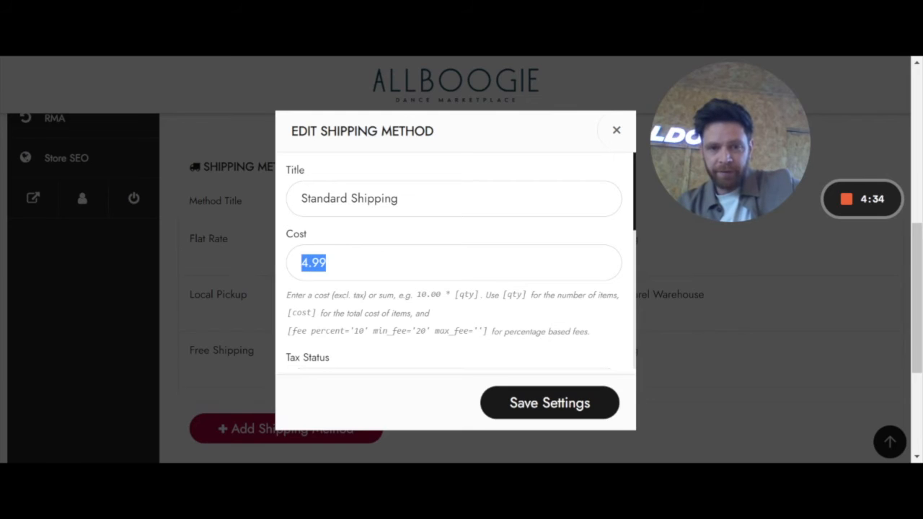
key(Right)
text(*)
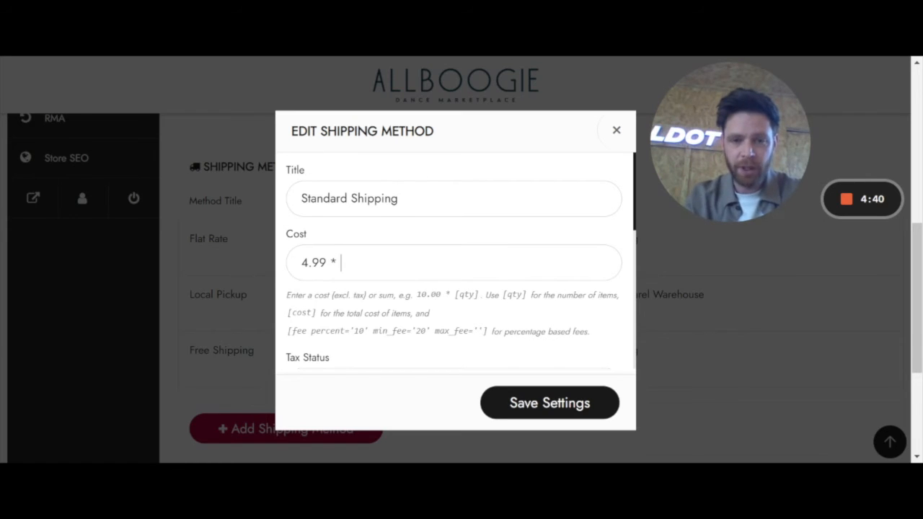
drag(454, 294, 478, 294)
key(ctrl+c)
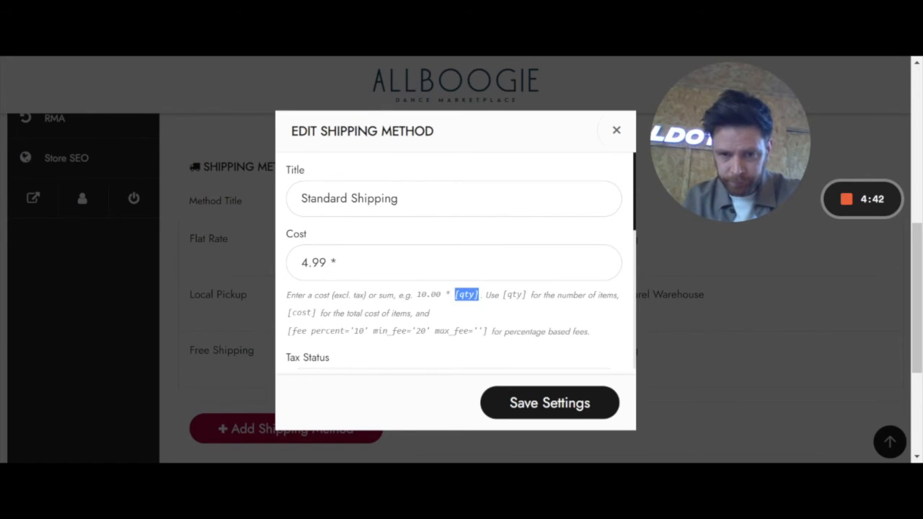
click(342, 263)
key(ctrl+v)
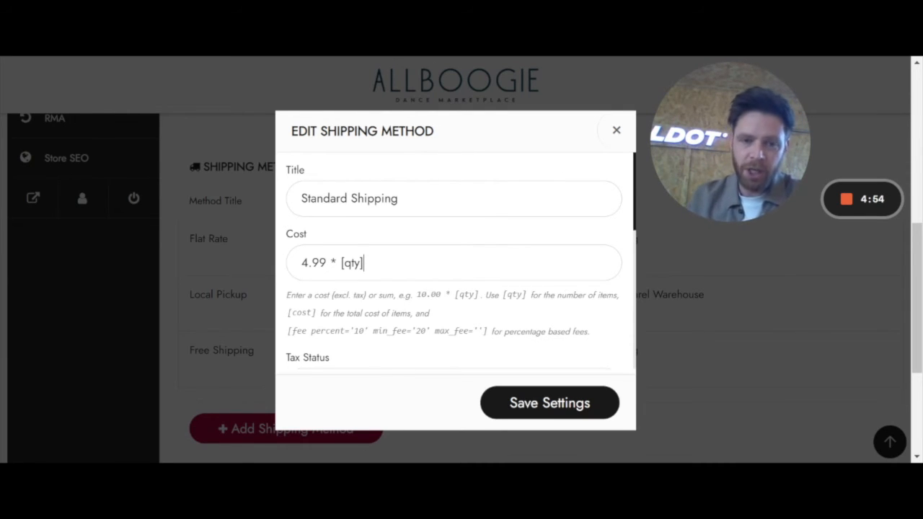
Try per-item rates of 2.99, 1 and 3.25 in front of * [qty] in the Standard Shipping cost formula
drag(327, 263, 142, 270)
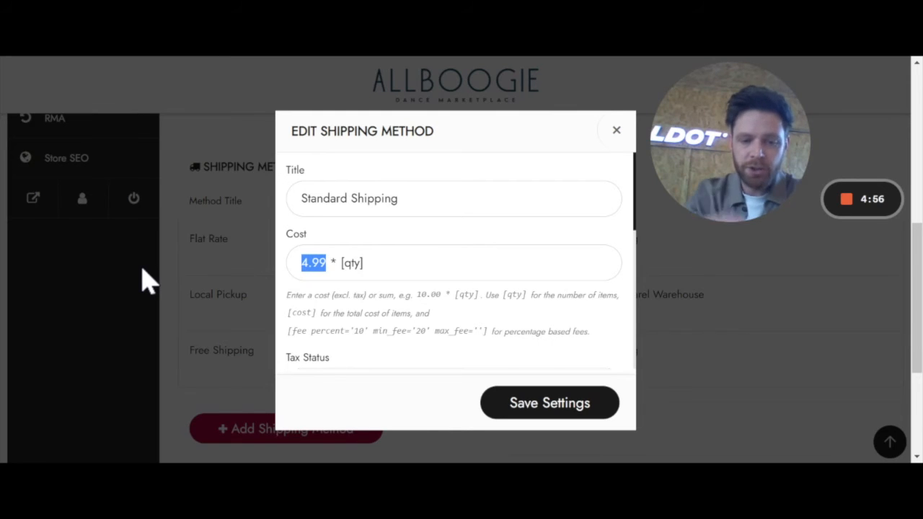
text(2.99)
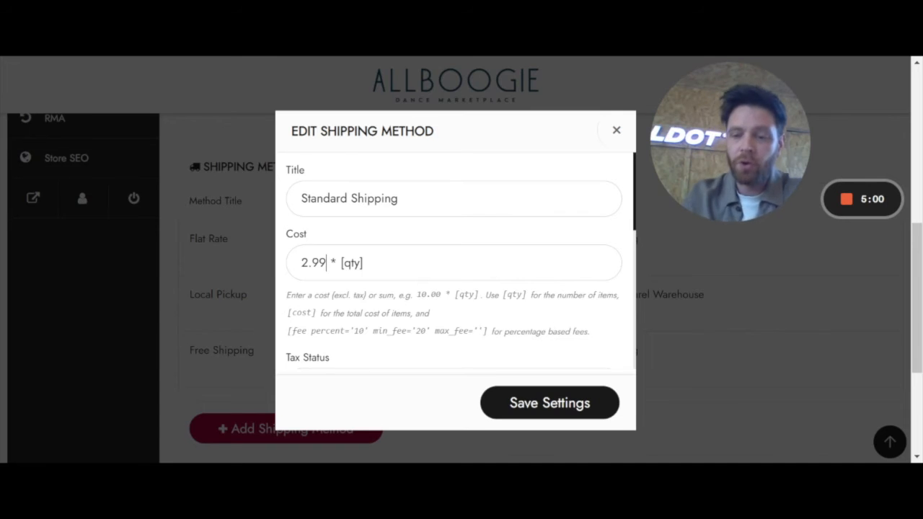
key(BackSpace)
key(BackSpace)
key(BackSpace)
key(BackSpace)
text(1)
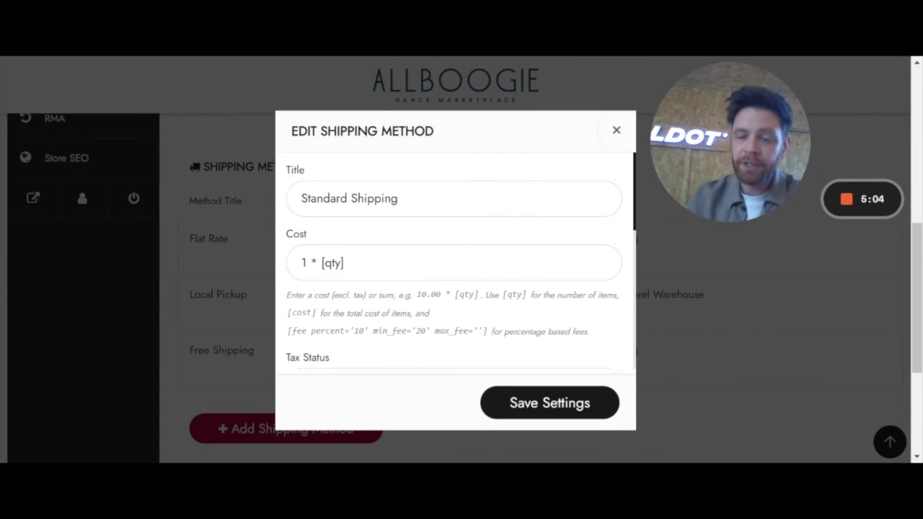
key(BackSpace)
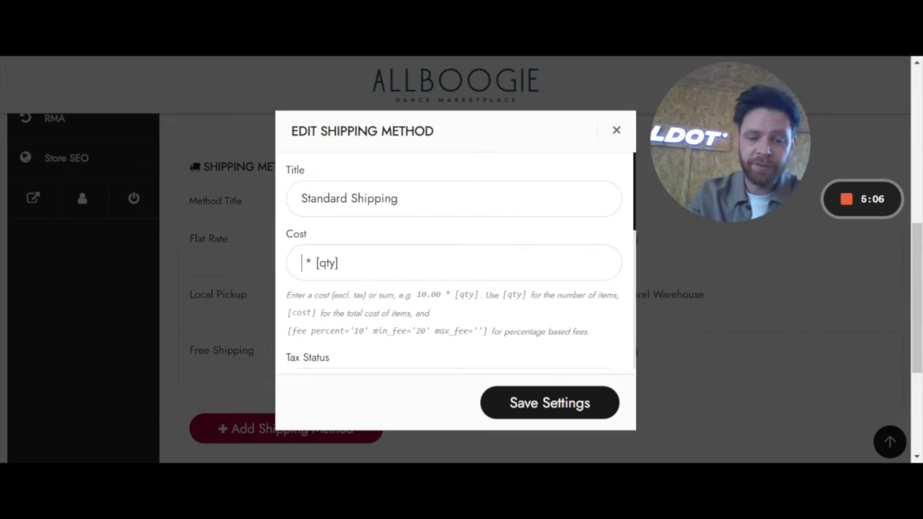
text(3.25)
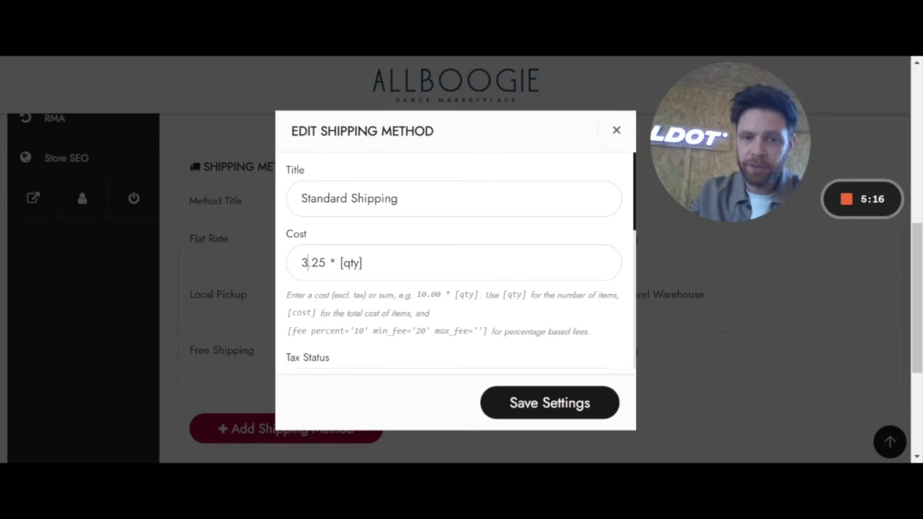
Examine the rate, multiplication sign and [qty] parts of the cost formula against the example in the note
double_click(310, 263)
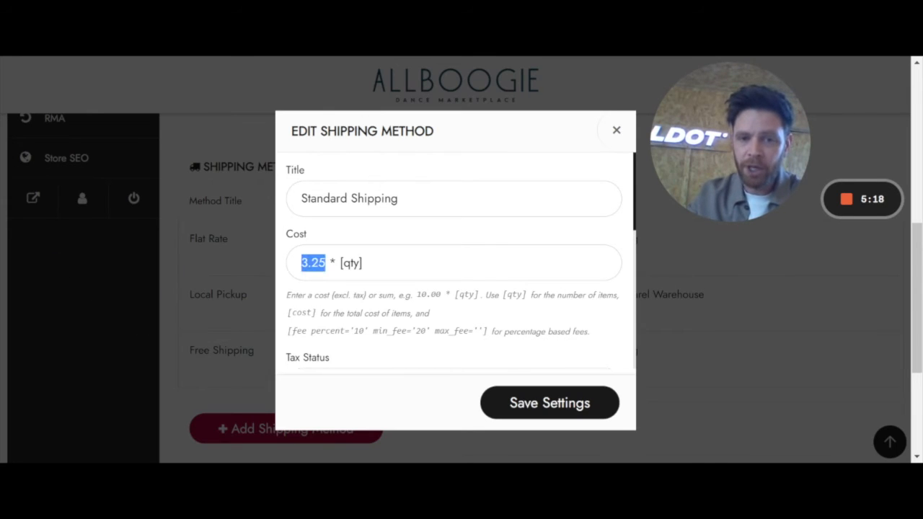
double_click(332, 262)
double_click(351, 262)
click(363, 262)
double_click(351, 262)
double_click(465, 294)
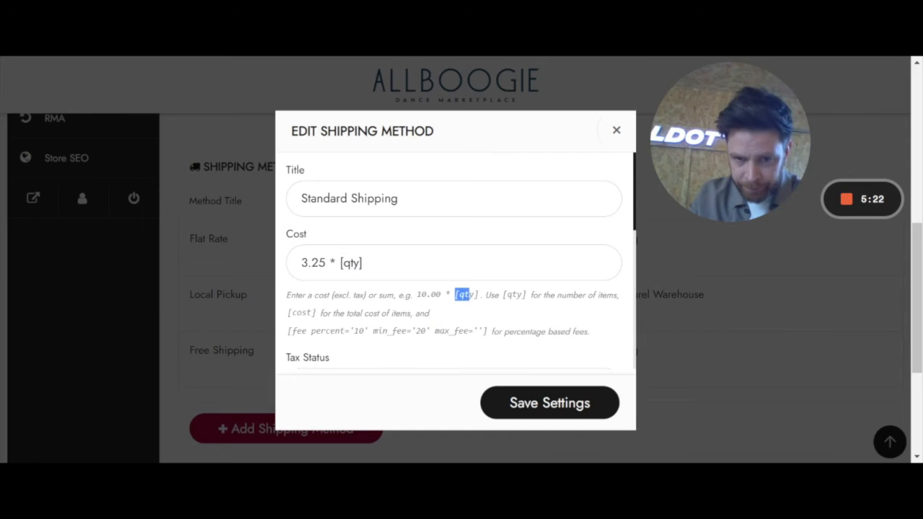
drag(340, 264, 363, 263)
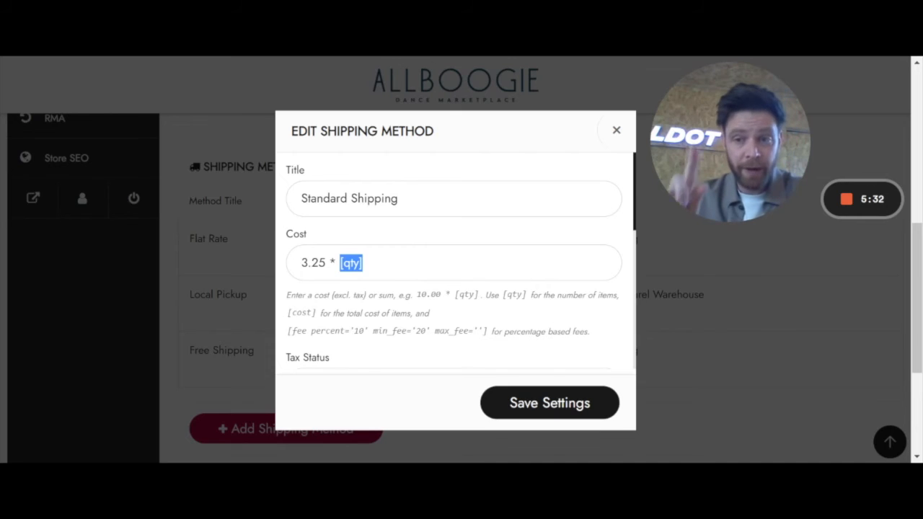
click(363, 263)
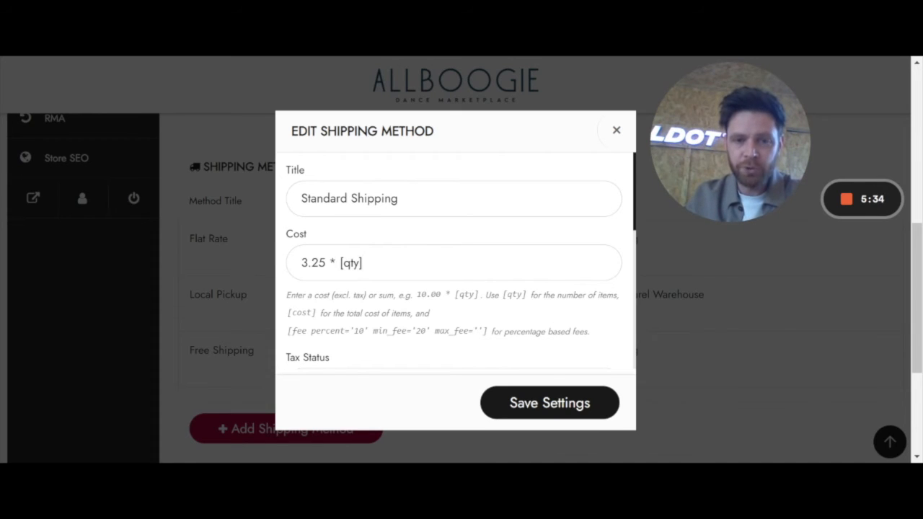
key(ctrl+a)
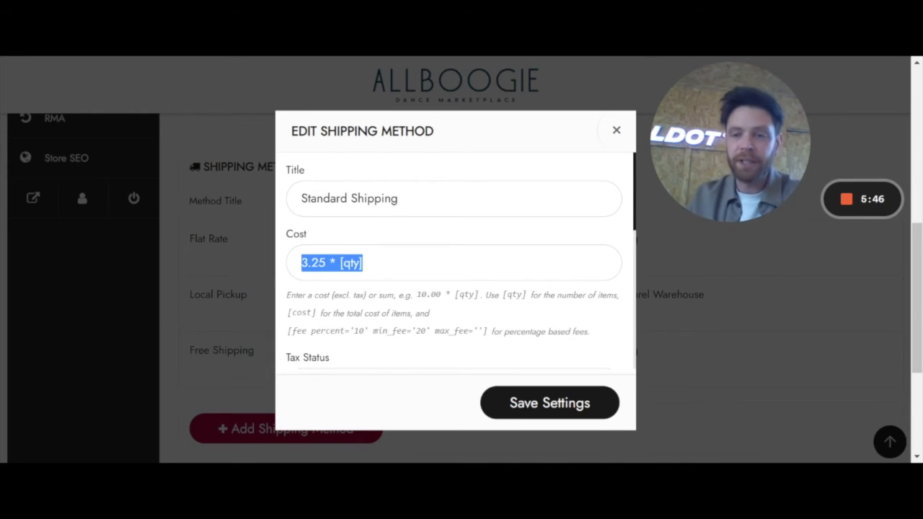
click(365, 264)
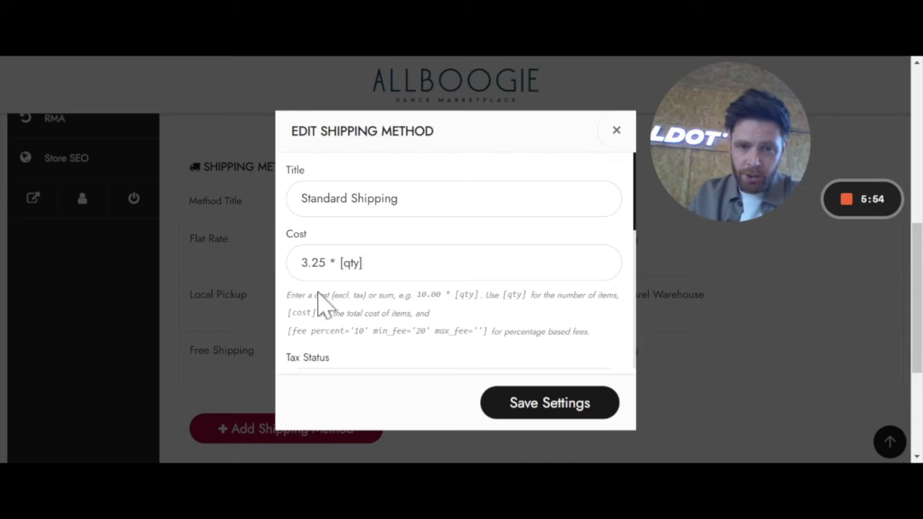
Replace the Standard Shipping cost with the base-plus-per-item formula 20 + 1 * [qty]
key(ctrl+a)
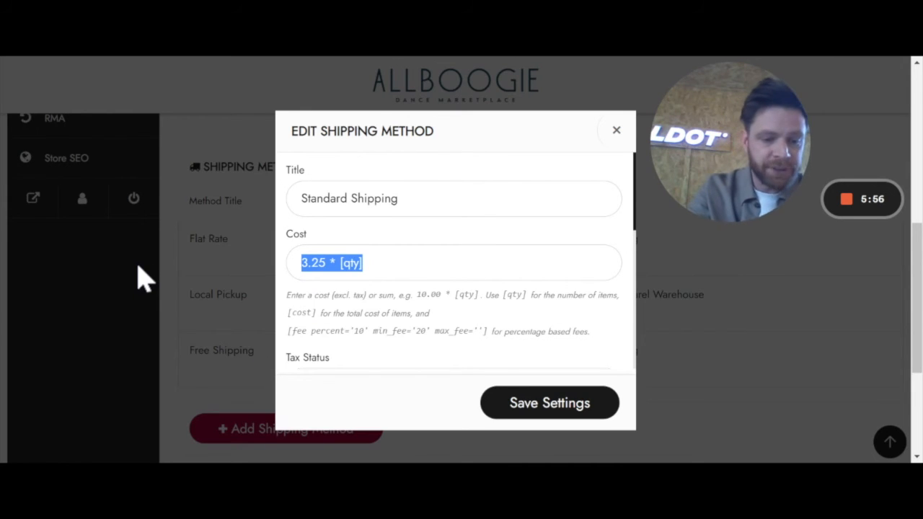
text(20)
key(BackSpace)
key(BackSpace)
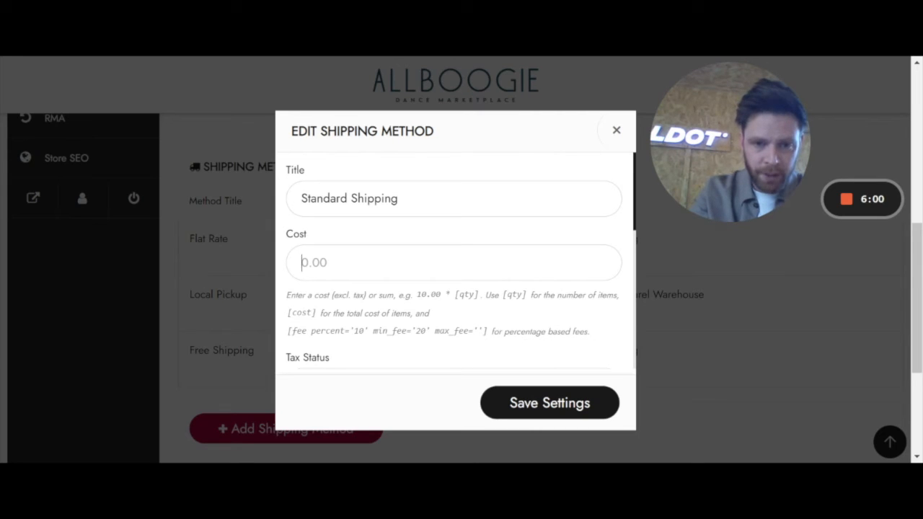
text(20)
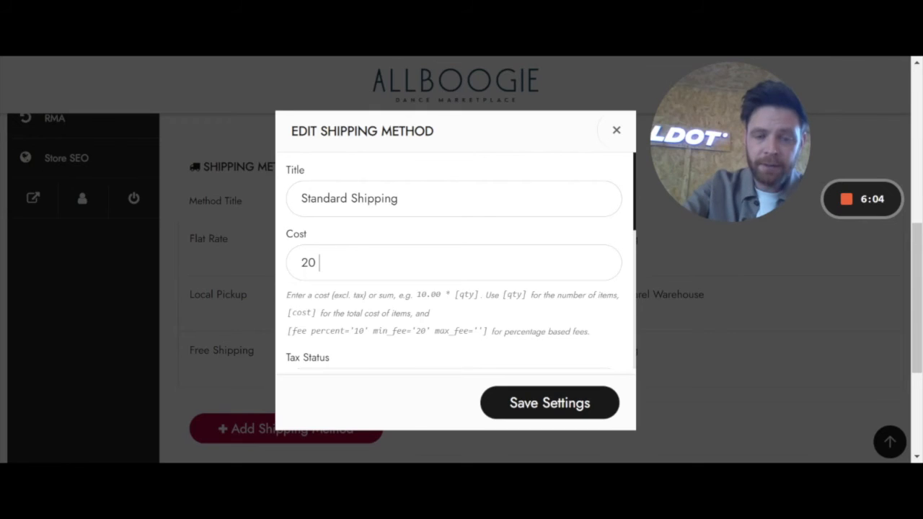
text( *)
key(BackSpace)
text(+ )
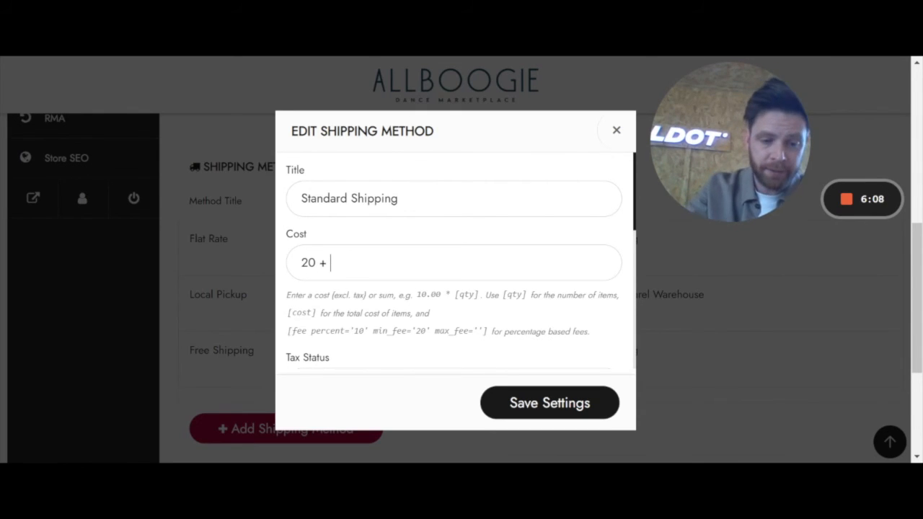
text(1 * [qty])
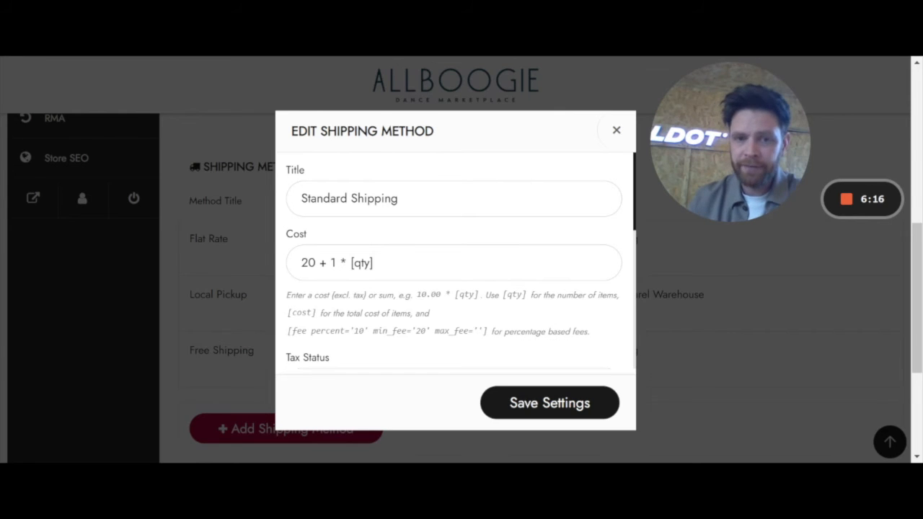
Review the base charge and per-item parts of the formula and clear the Standard Shipping cost
drag(354, 263, 301, 263)
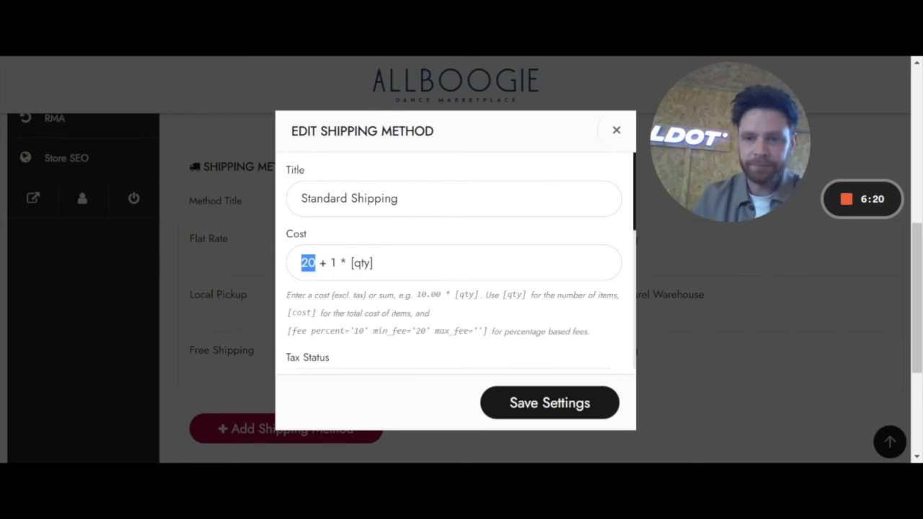
click(319, 263)
click(374, 263)
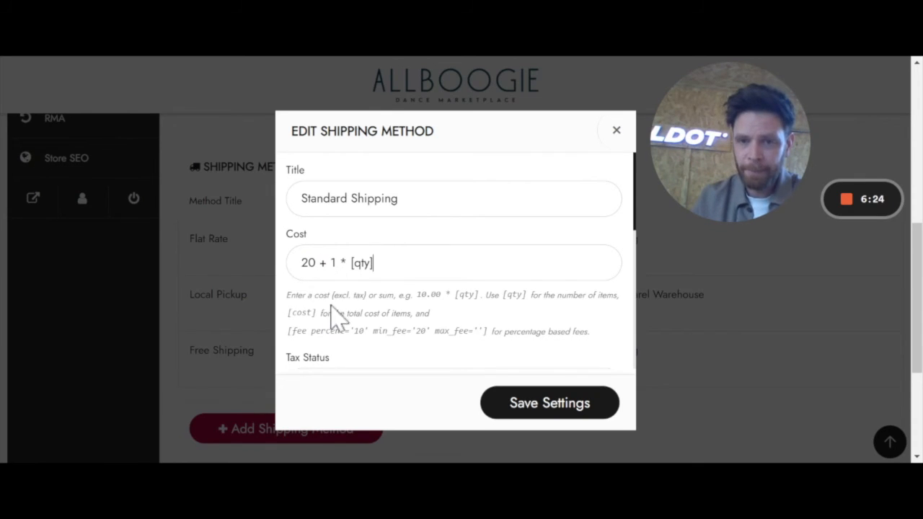
drag(331, 263, 375, 263)
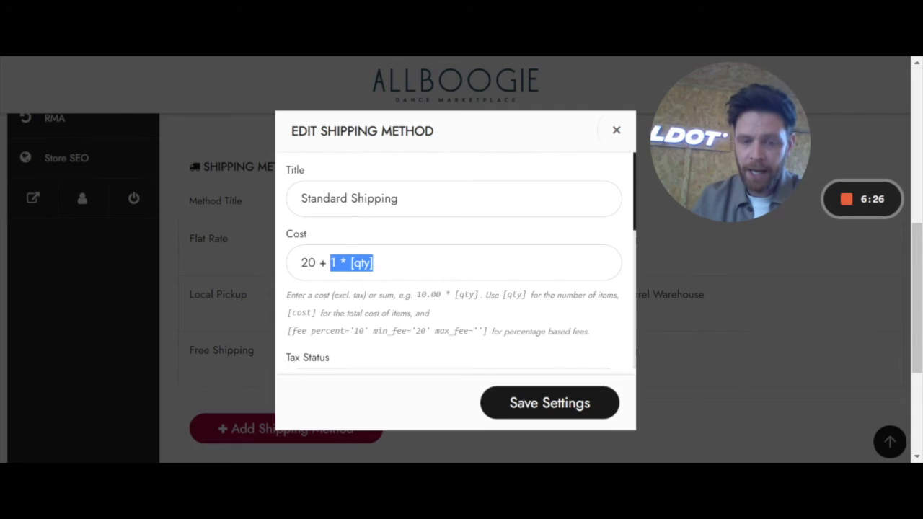
click(375, 263)
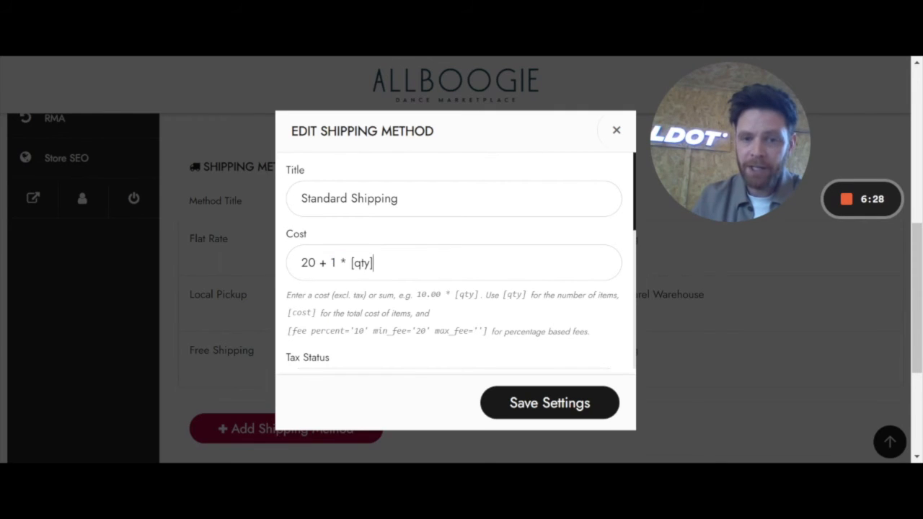
drag(301, 263, 328, 263)
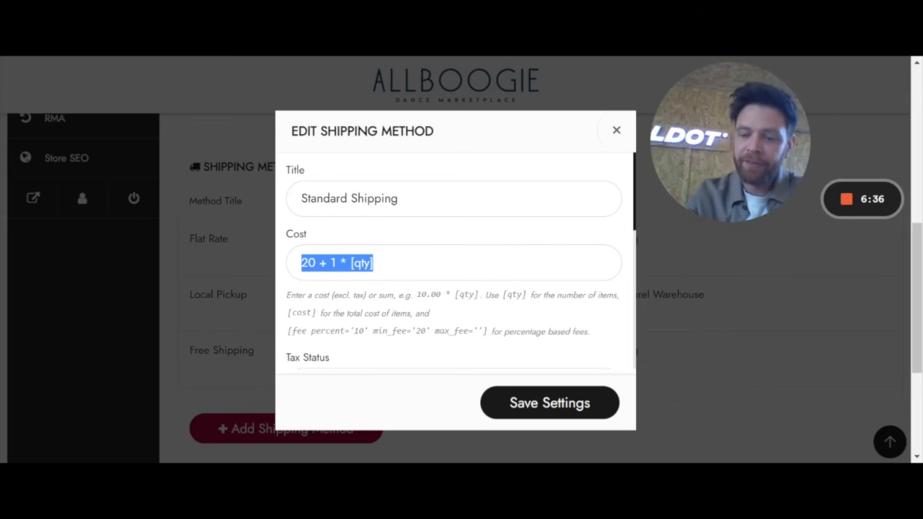
key(BackSpace)
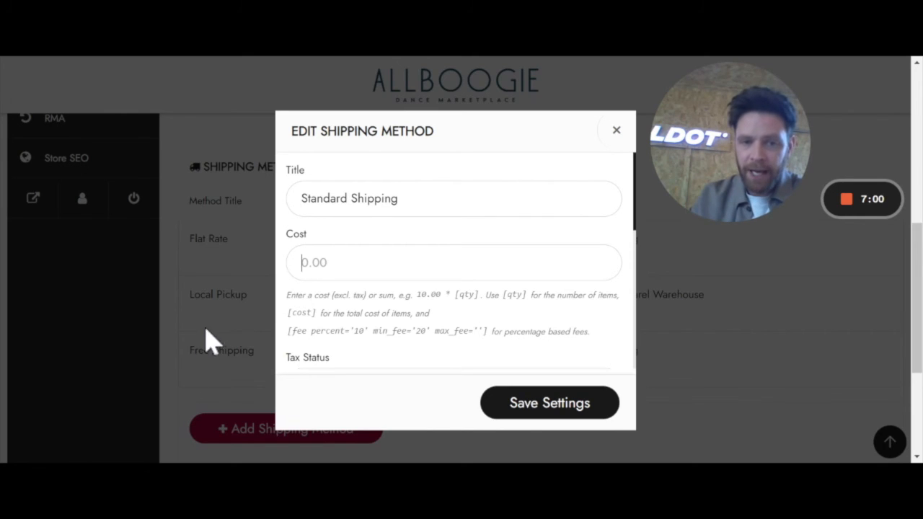
Read the cost note on the [qty] and [cost] placeholders and the percentage-based fee formula
drag(287, 295, 430, 313)
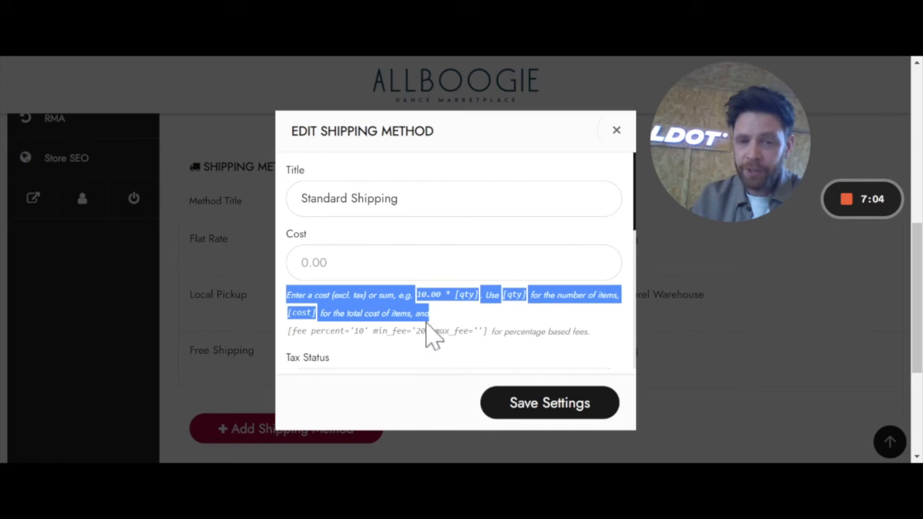
click(437, 350)
drag(431, 313, 287, 295)
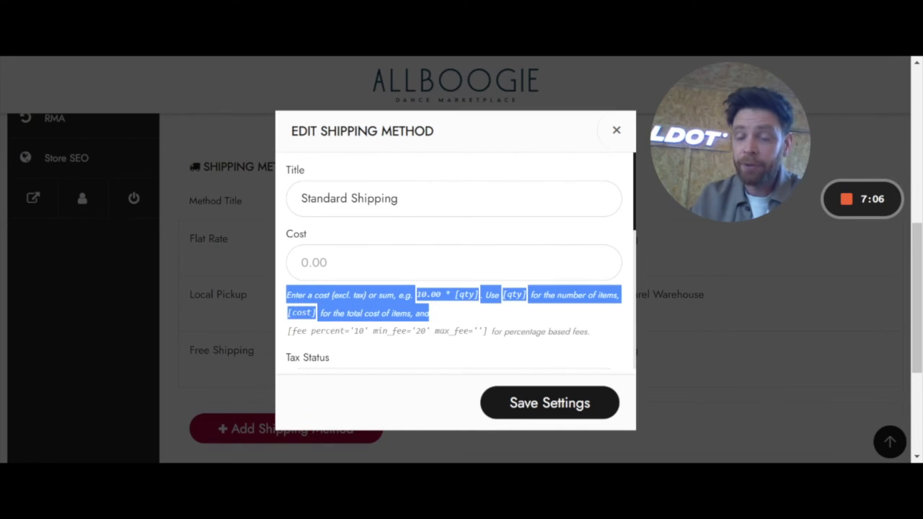
click(278, 326)
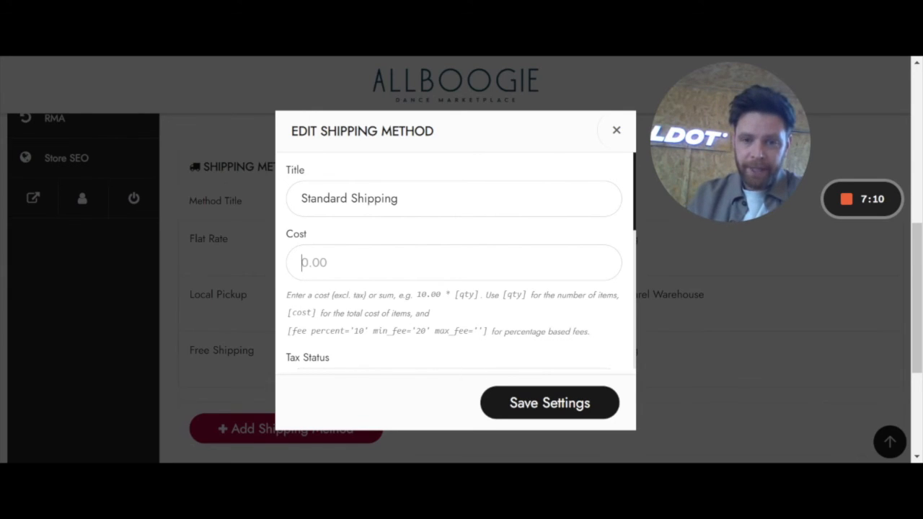
drag(288, 331, 483, 331)
click(388, 359)
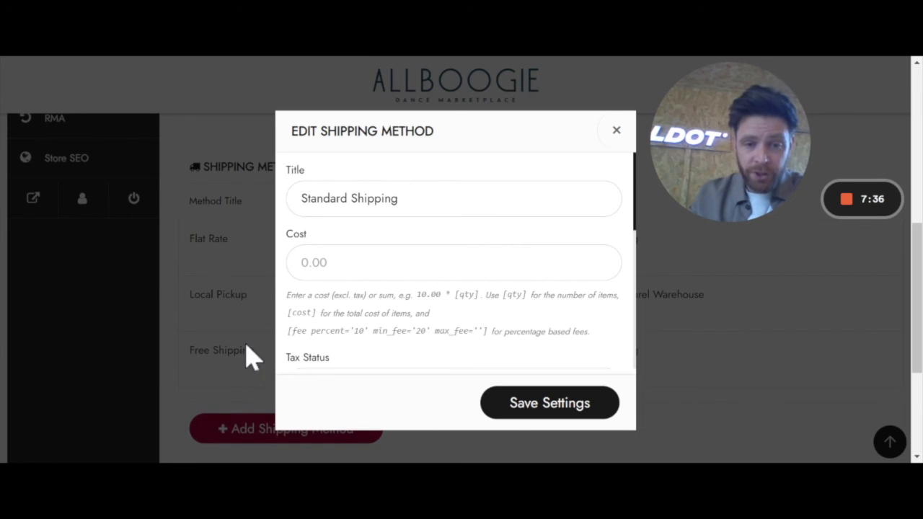
Build the cost formula [cost] * [fee percent='10' min_fee='20' max_fee=''] by copying both placeholders from the note
drag(316, 313, 288, 313)
key(ctrl+c)
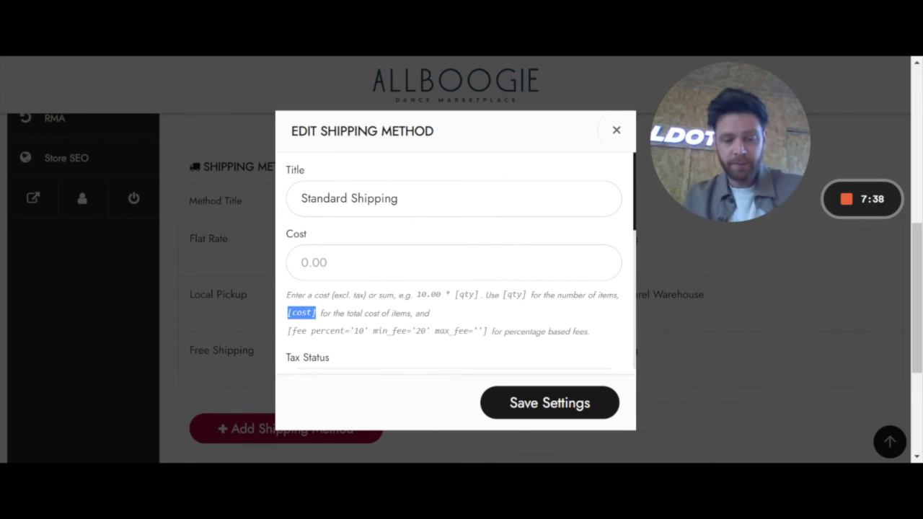
click(310, 262)
key(ctrl+v)
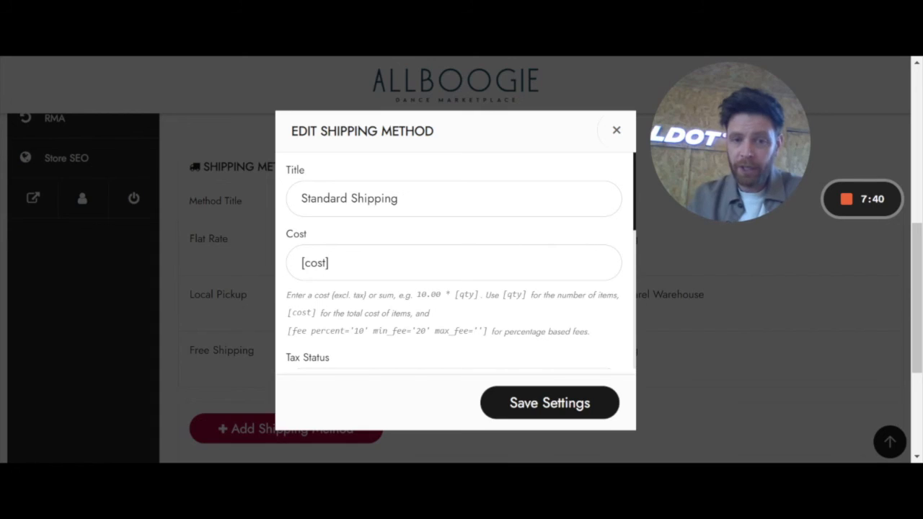
text(*)
drag(488, 332, 200, 382)
key(ctrl+c)
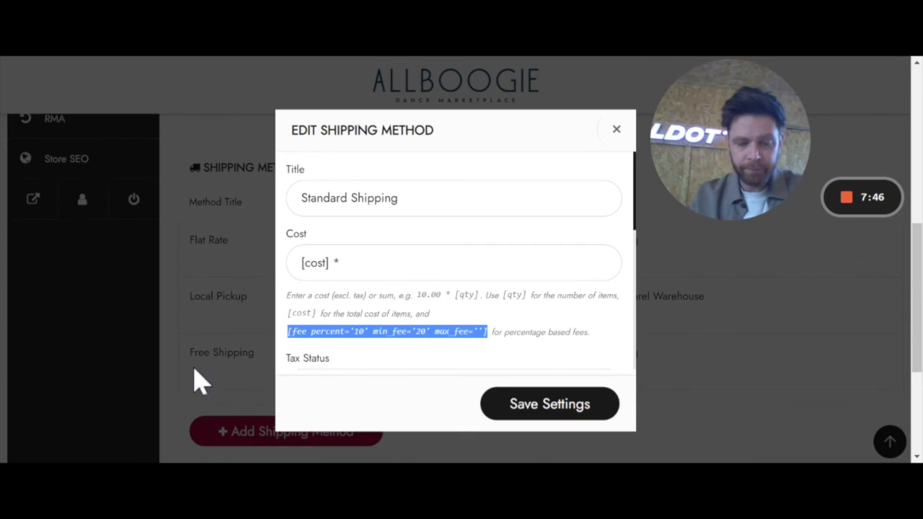
click(345, 263)
key(ctrl+v)
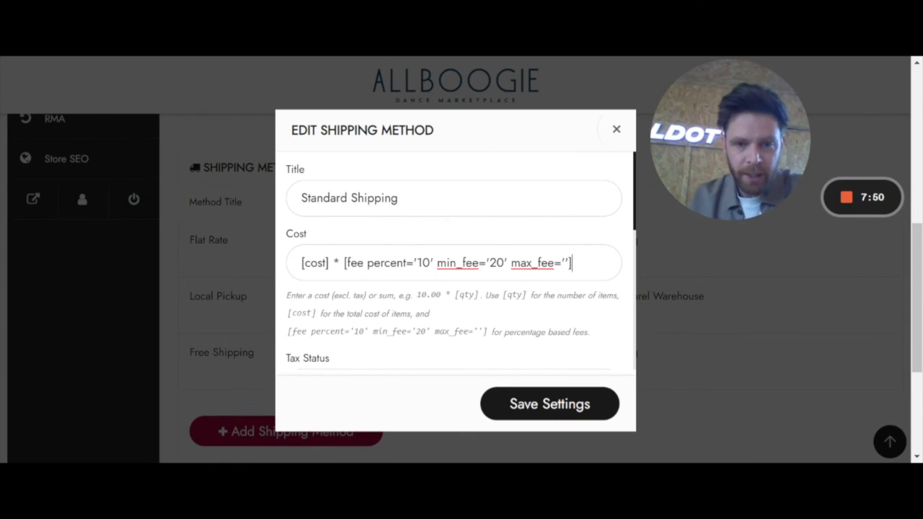
Examine the [cost], fee percent and min_fee parts of the percentage-based cost formula
click(347, 263)
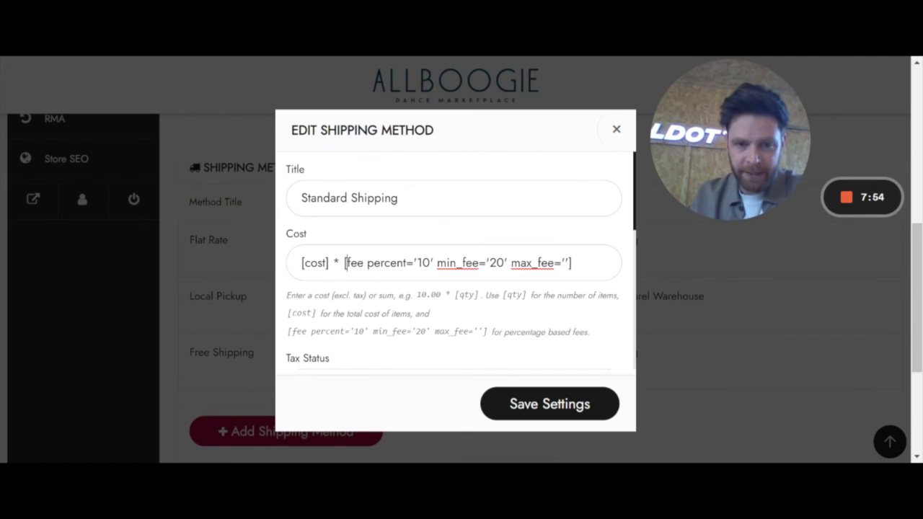
mouse_move(317, 264)
mouse_down()
mouse_move(333, 263)
mouse_move(301, 264)
mouse_up()
click(328, 263)
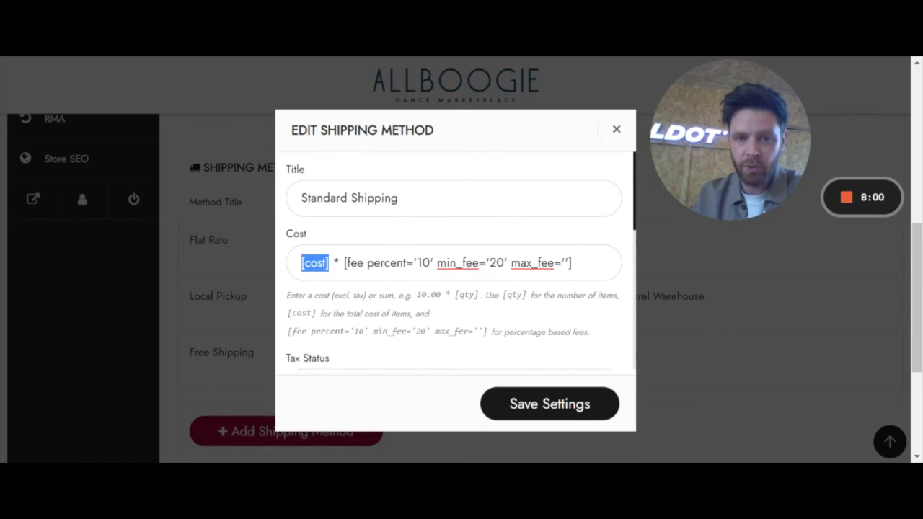
click(346, 263)
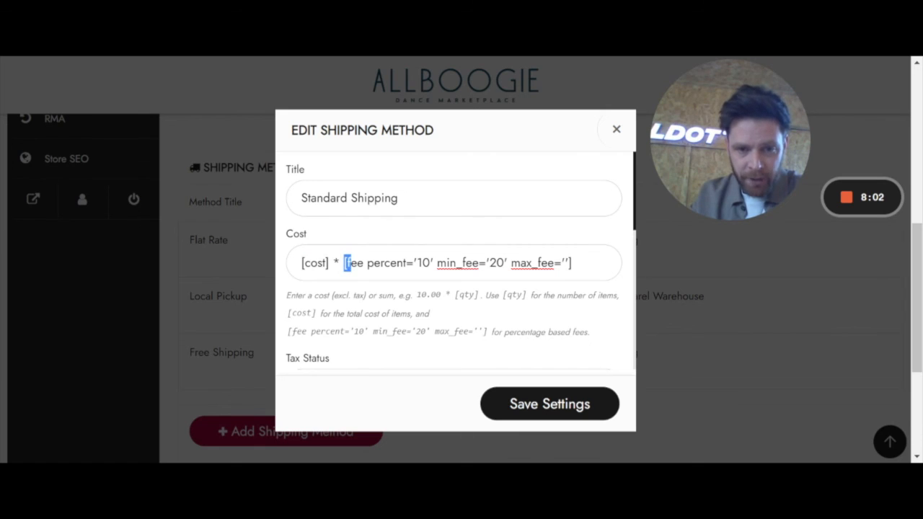
click(397, 263)
double_click(423, 263)
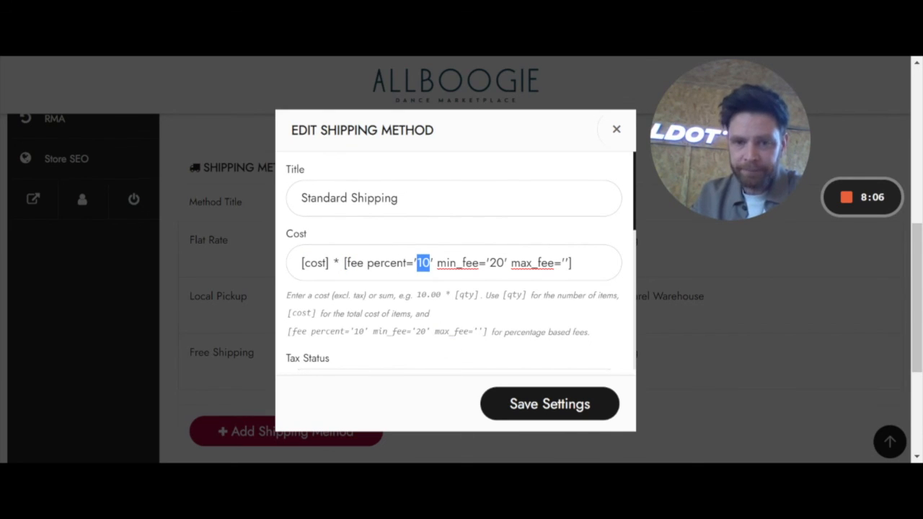
click(489, 264)
key(shift+Right)
key(shift+Right)
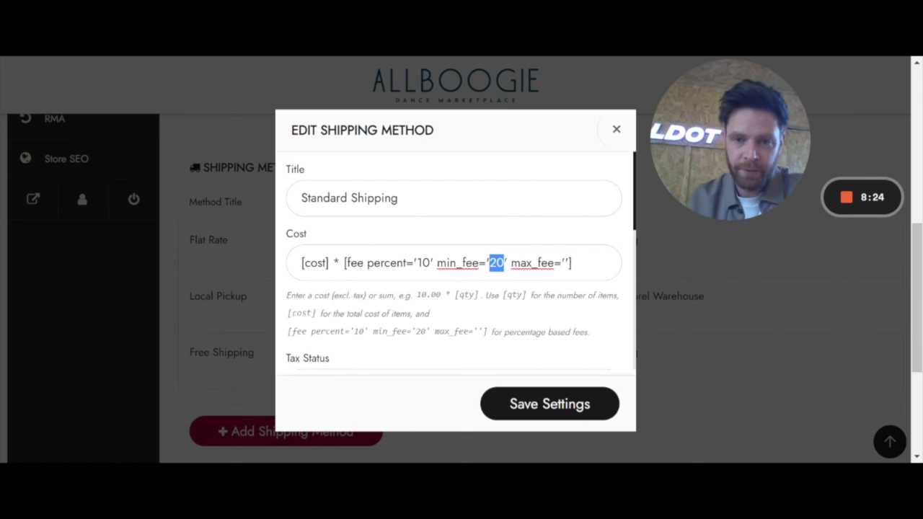
Set the percentage formula's min_fee to 3.99 and its max_fee to 39.99
text(3.99)
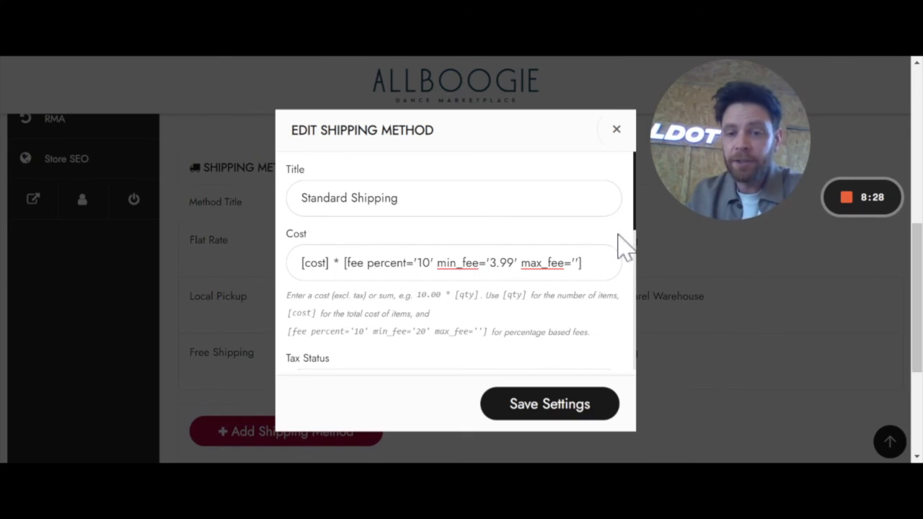
click(574, 262)
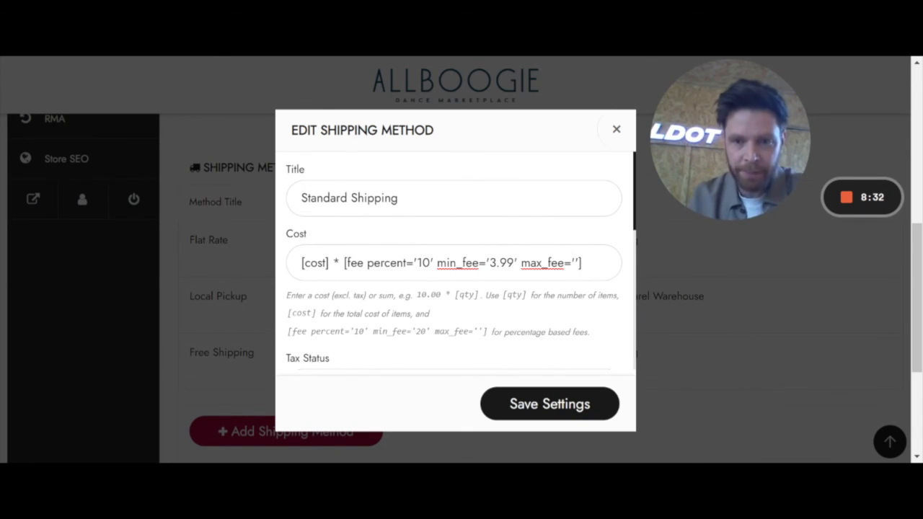
text(39.99)
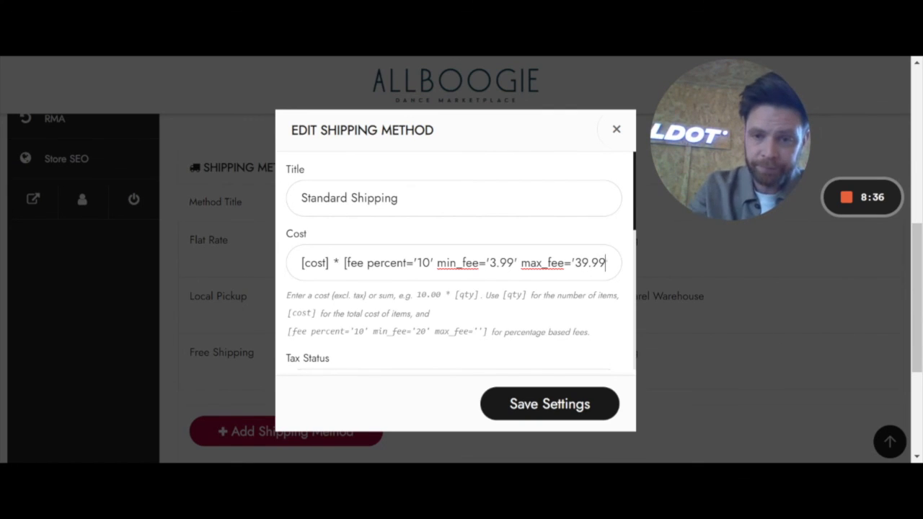
Review the completed percentage-based cost formula from its end back to its beginning
key(Right)
key(Right)
key(Left)
key(Left)
key(Left)
key(Left)
key(Left)
key(Left)
key(Left)
key(Left)
key(Left)
key(Left)
key(Left)
key(Left)
key(Left)
key(Left)
key(Left)
key(Left)
key(Left)
key(Left)
key(Left)
key(Left)
key(Left)
key(Left)
key(Left)
key(Left)
key(Left)
key(Left)
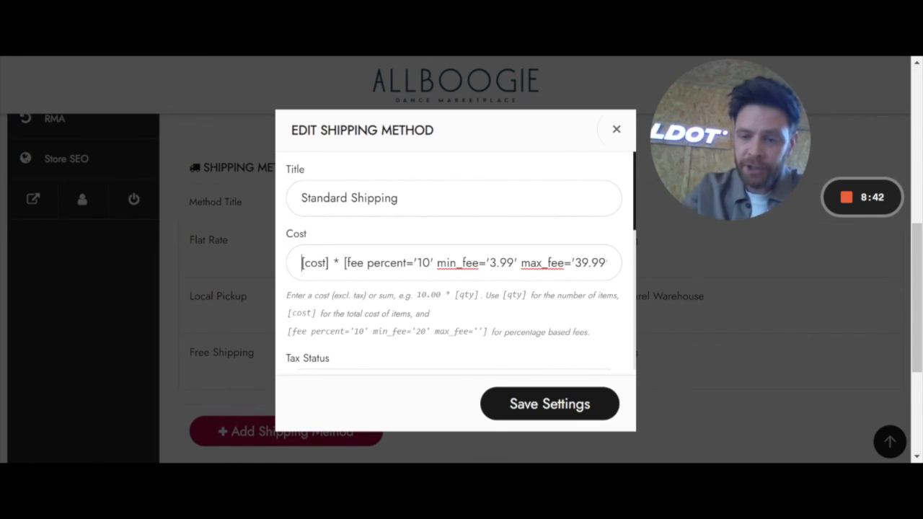
Replace the whole Standard Shipping cost formula with a fixed cost of 4.99
key(ctrl+a)
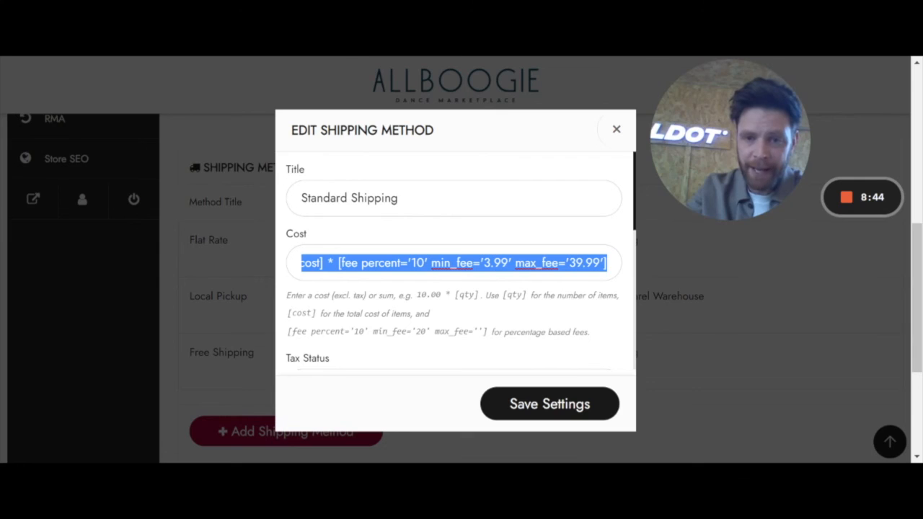
key(BackSpace)
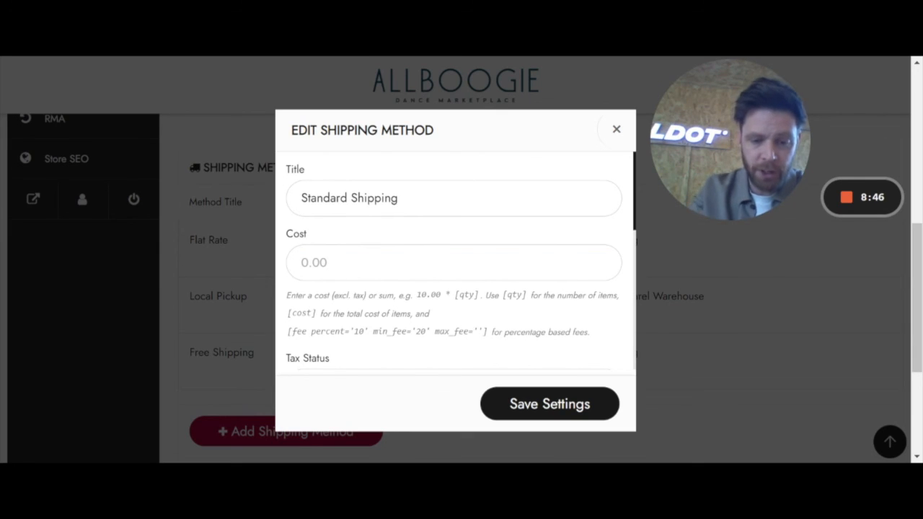
text(4.99)
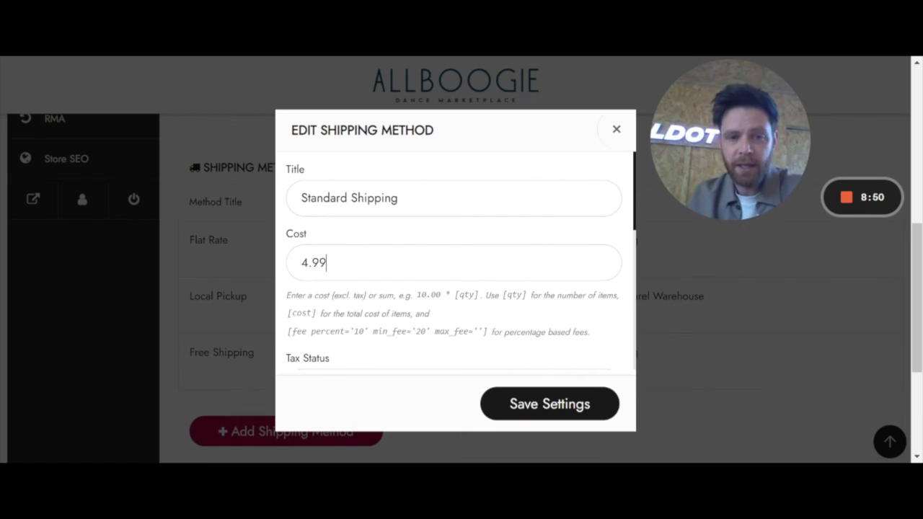
Replace the shipping method's description with "Standard shipping 1-3 days"
scroll(390, 369, down, 2)
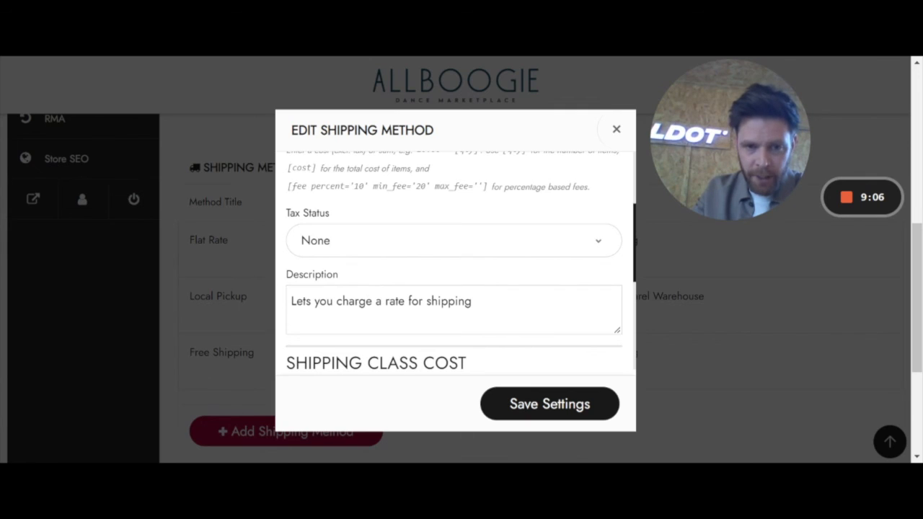
key(ctrl+a)
text(Stand)
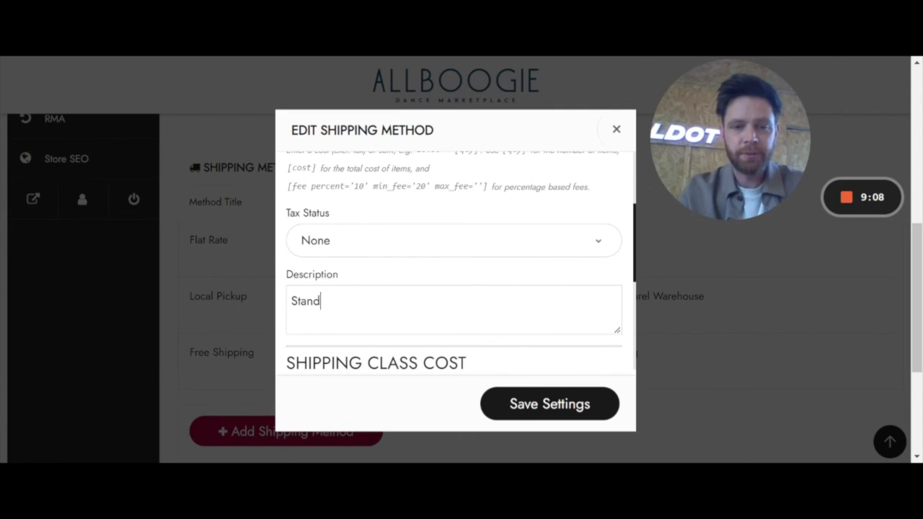
text(ard shipping )
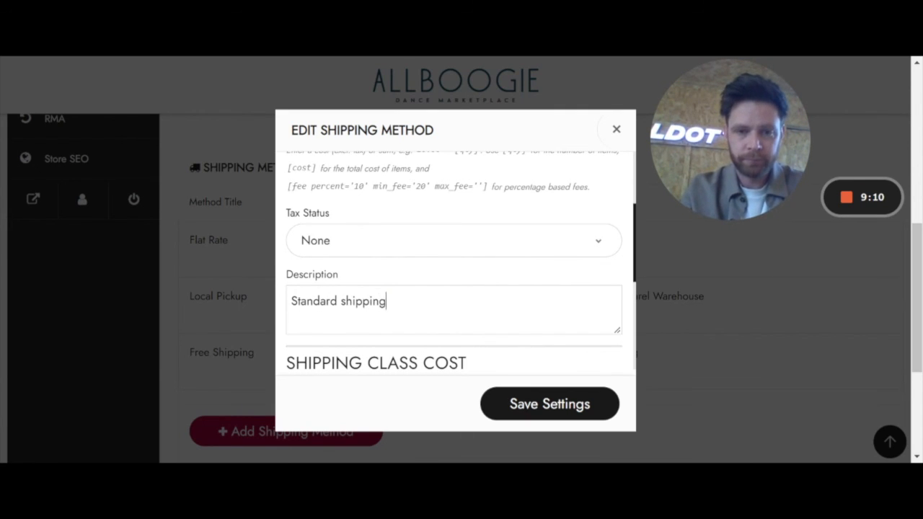
text(1-3 days)
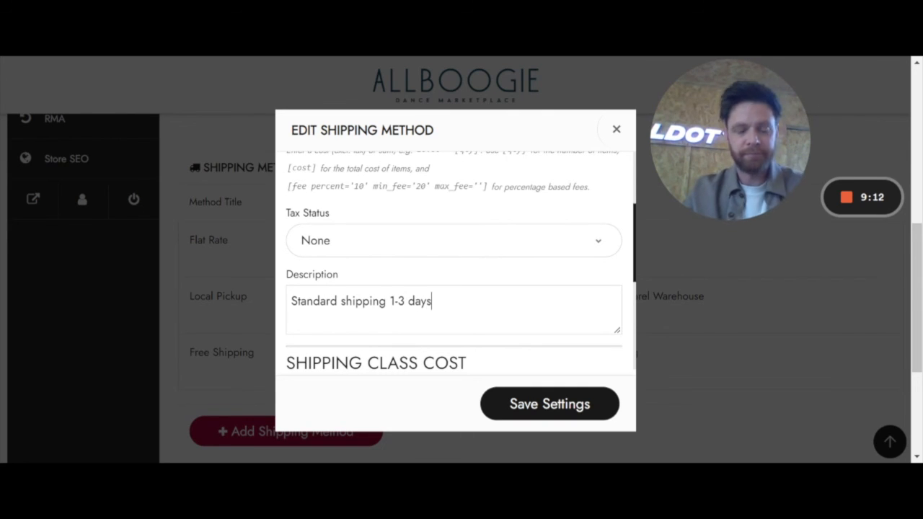
Check the optional shipping class cost section and save the Standard Shipping method's settings
scroll(665, 416, down, 2)
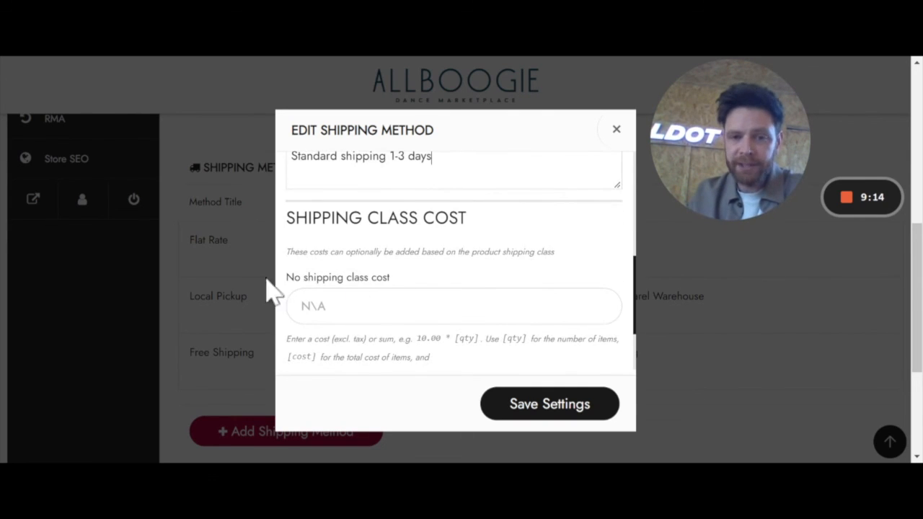
scroll(386, 339, down, 1)
scroll(386, 339, down, 2)
scroll(429, 324, up, 2)
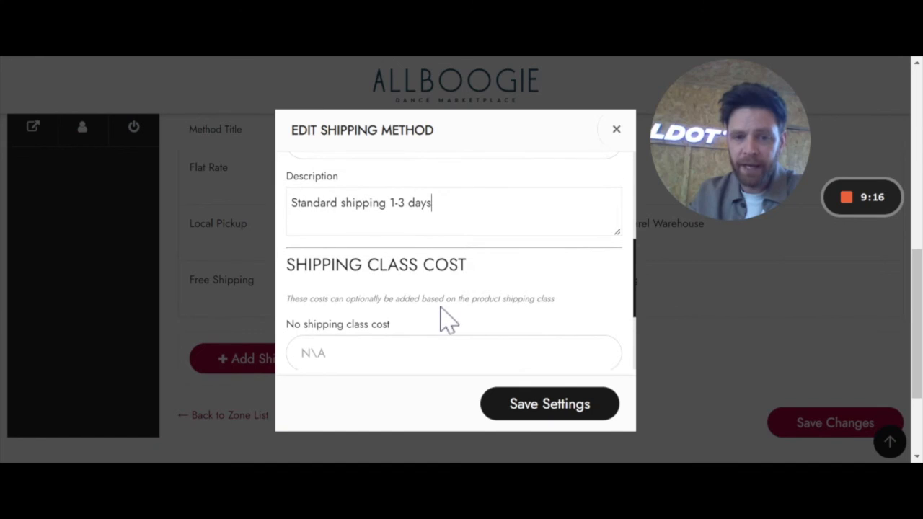
scroll(453, 312, up, 5)
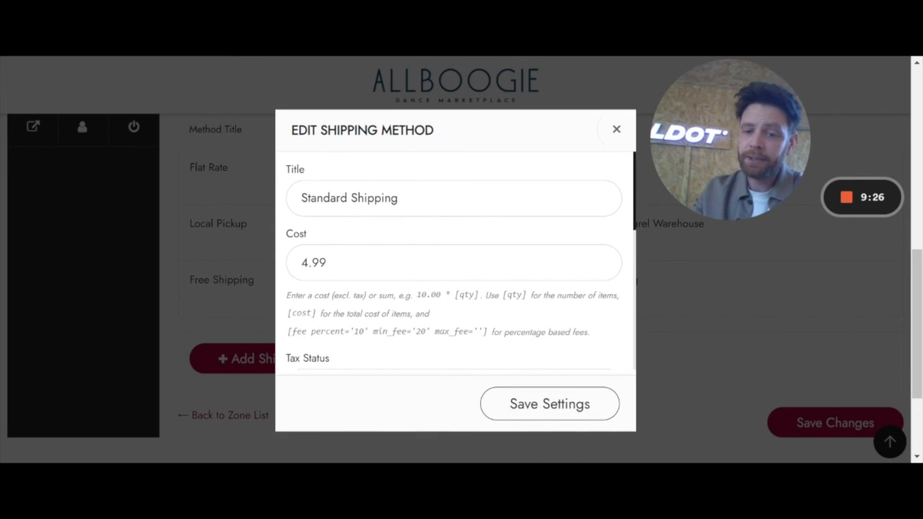
click(549, 404)
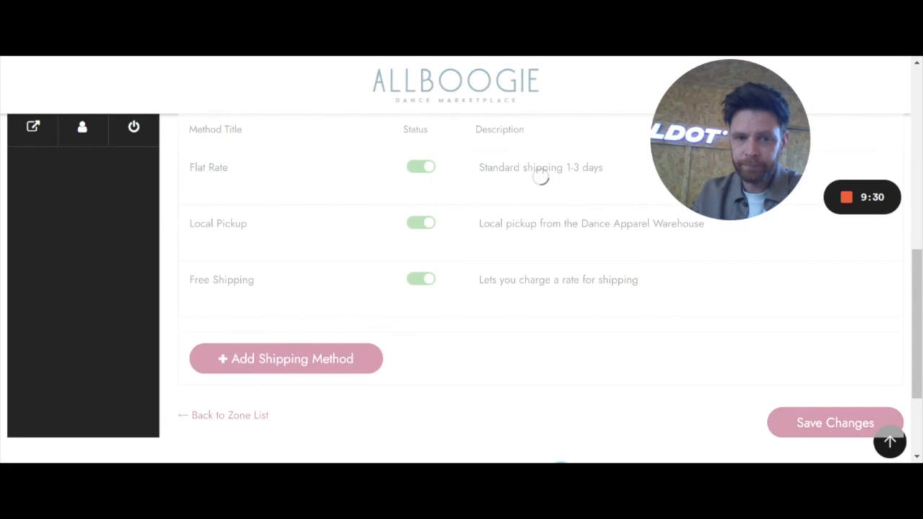
Review the zone's list of shipping methods together with its zone name and location
scroll(540, 397, up, 1)
mouse_move(216, 249)
drag(189, 238, 746, 453)
click(746, 453)
scroll(743, 454, up, 2)
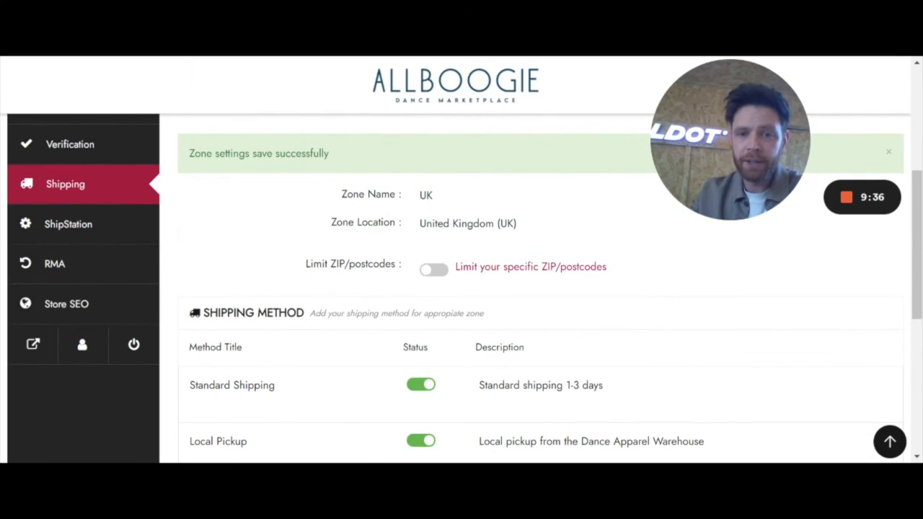
drag(405, 173, 556, 206)
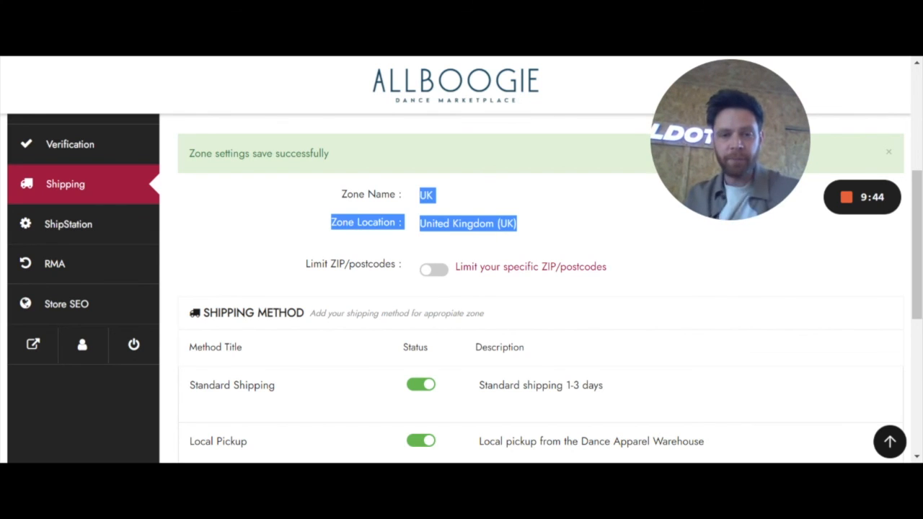
drag(517, 224, 419, 224)
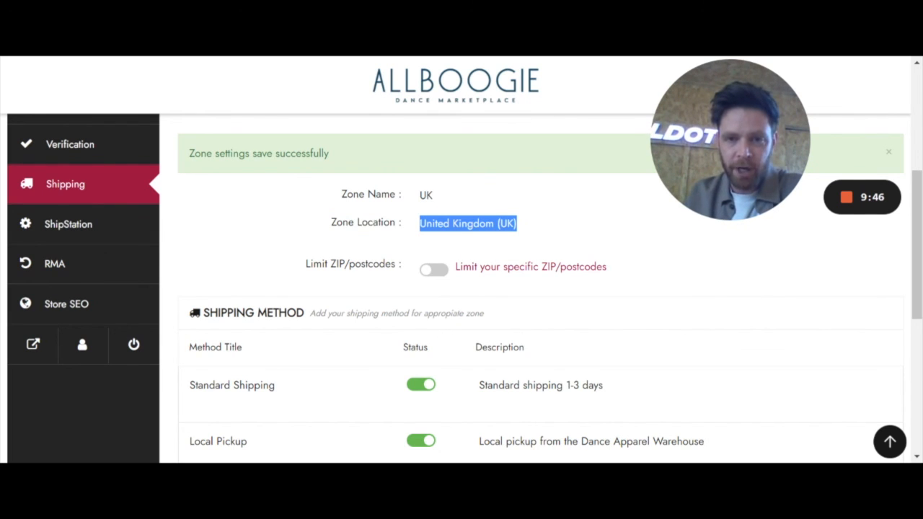